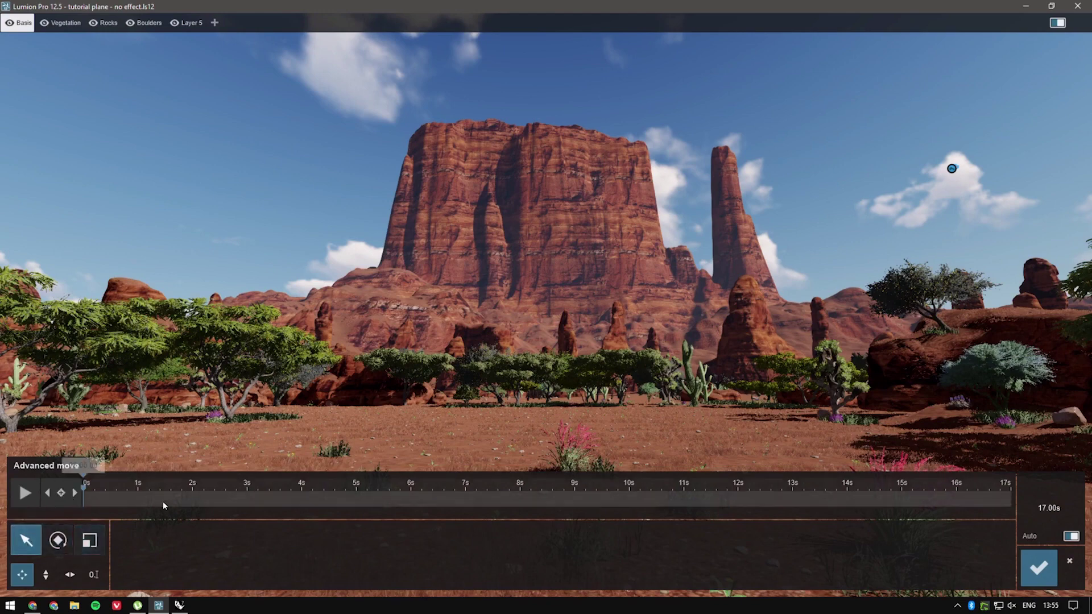
# Step: Move the playhead to 17 s, turn off the automatic clip length and set the animation length to 20 seconds
pyautogui.moveTo(111, 496)
pyautogui.mouseDown()
pyautogui.moveTo(1009, 493)
pyautogui.moveTo(309, 495)
pyautogui.mouseUp()
pyautogui.moveTo(208, 505); pyautogui.dragTo(72, 512)
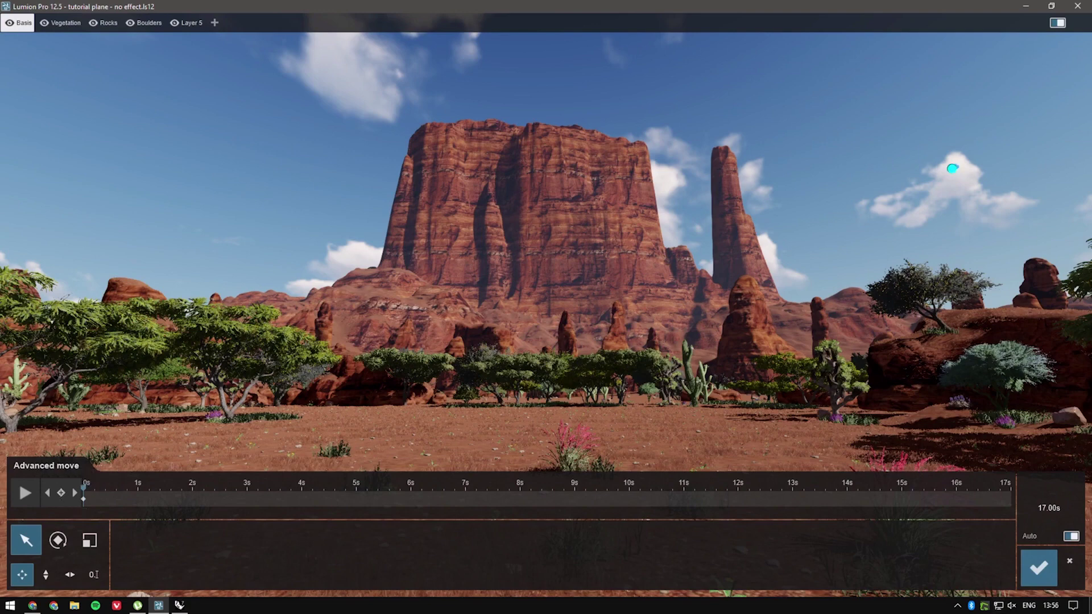
pyautogui.moveTo(84, 492); pyautogui.dragTo(1024, 507)
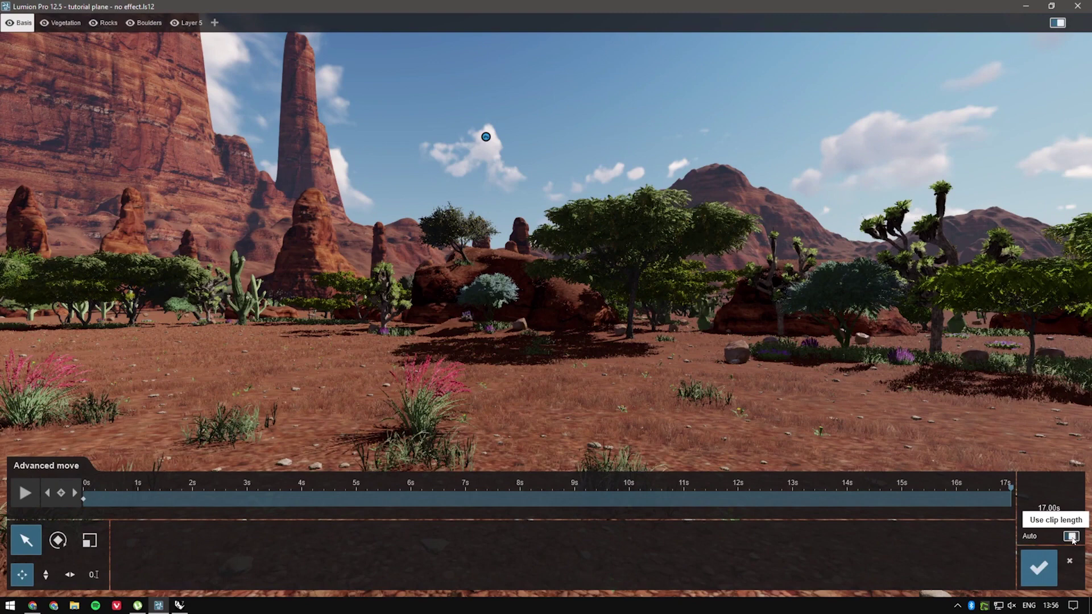
pyautogui.click(1072, 536)
pyautogui.click(1076, 508)
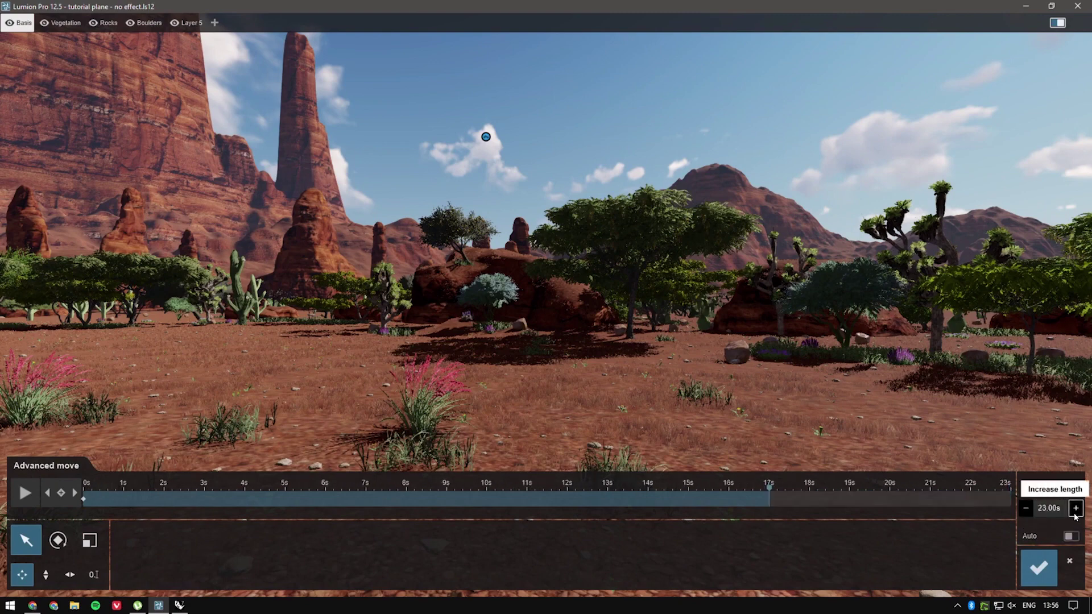
pyautogui.click(1044, 508)
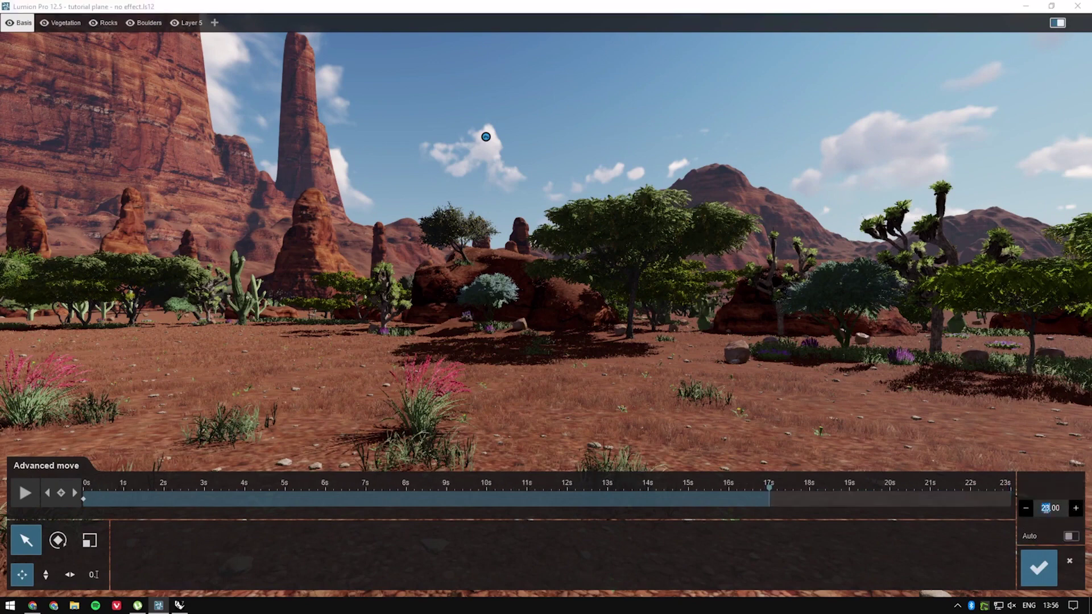
pyautogui.press('Return')
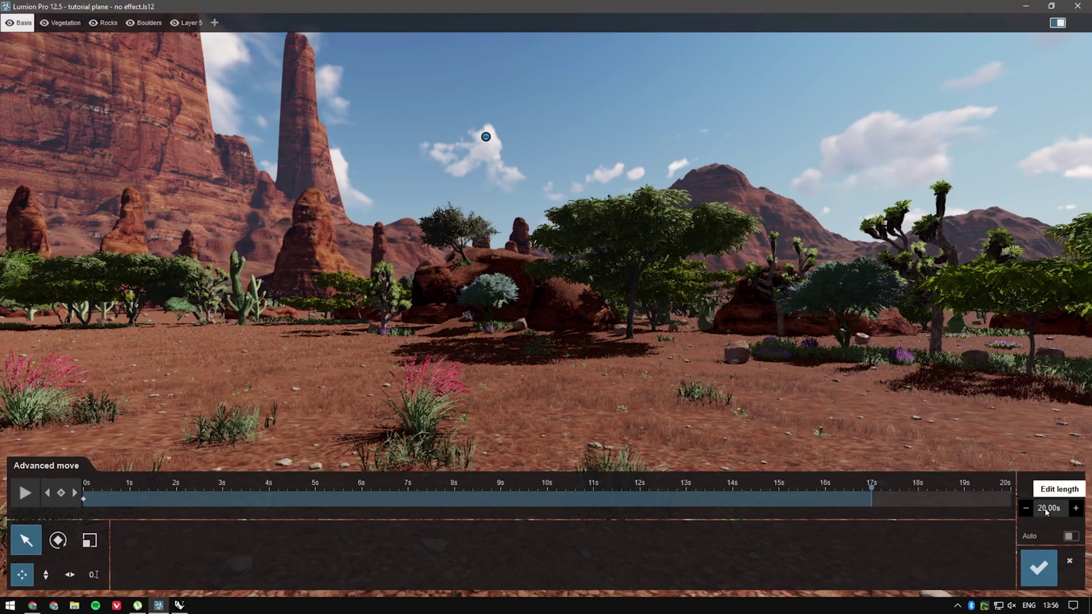
# Step: Move the plane at 17 s down to the foreground ground, set X to -18 and Y to 0, and adjust Z
pyautogui.moveTo(486, 140)
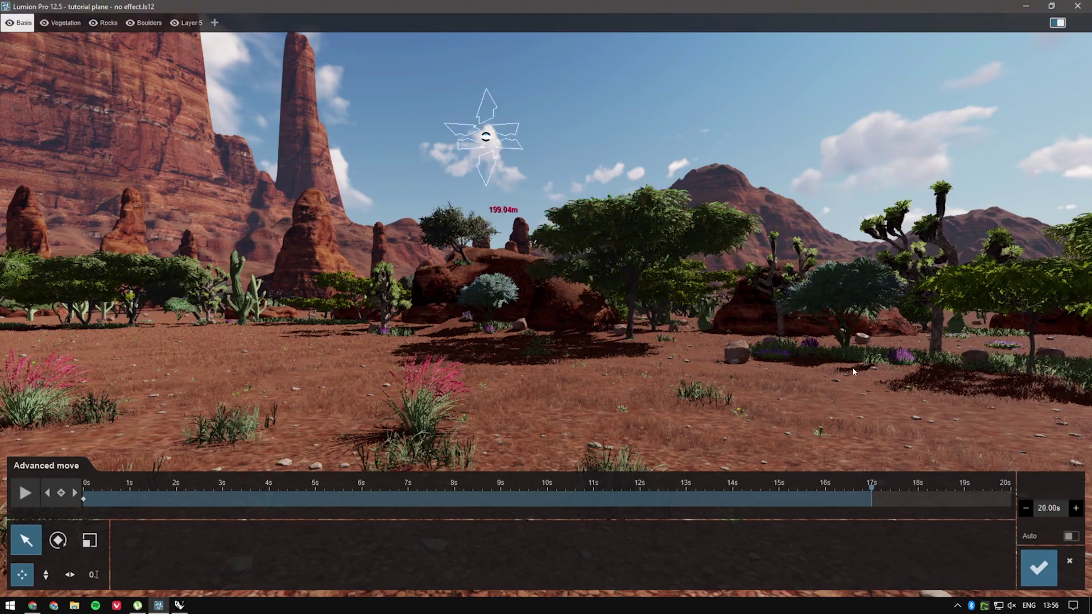
pyautogui.moveTo(854, 372); pyautogui.dragTo(946, 412)
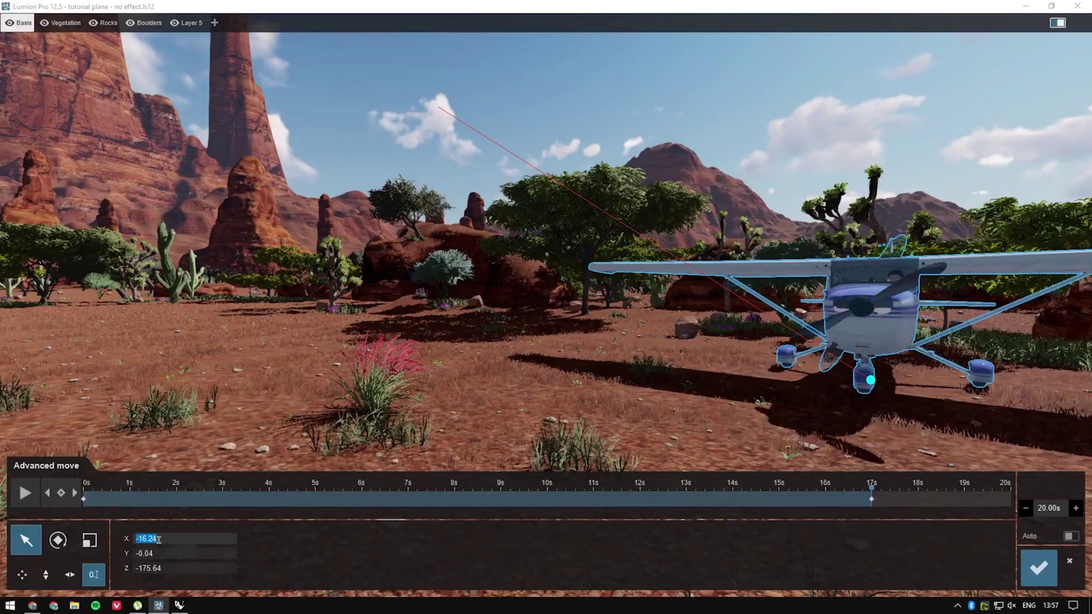
pyautogui.write('-18')
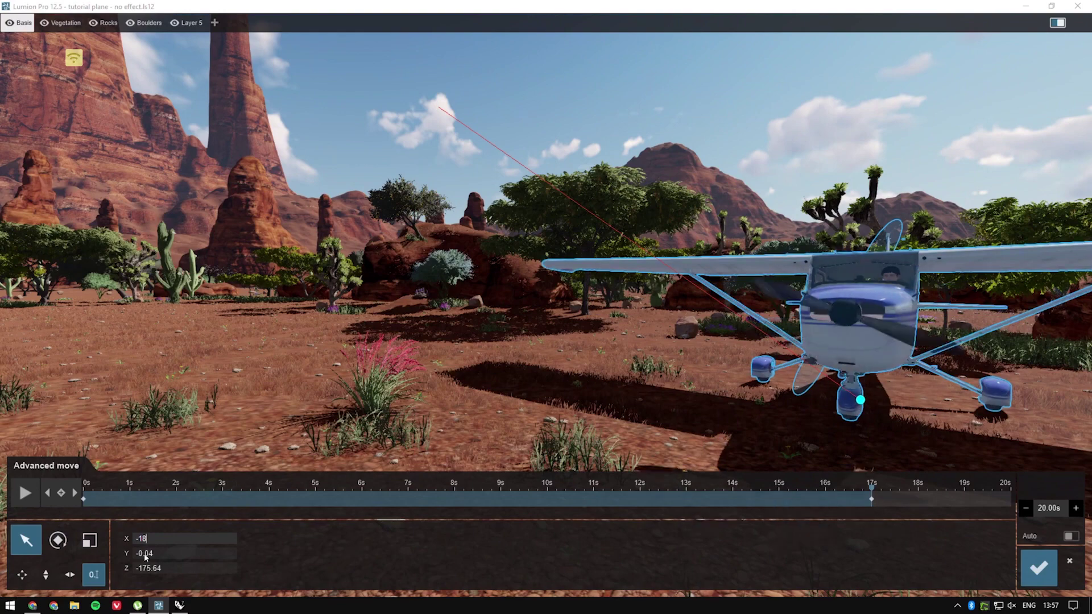
pyautogui.click(149, 554)
pyautogui.write('0')
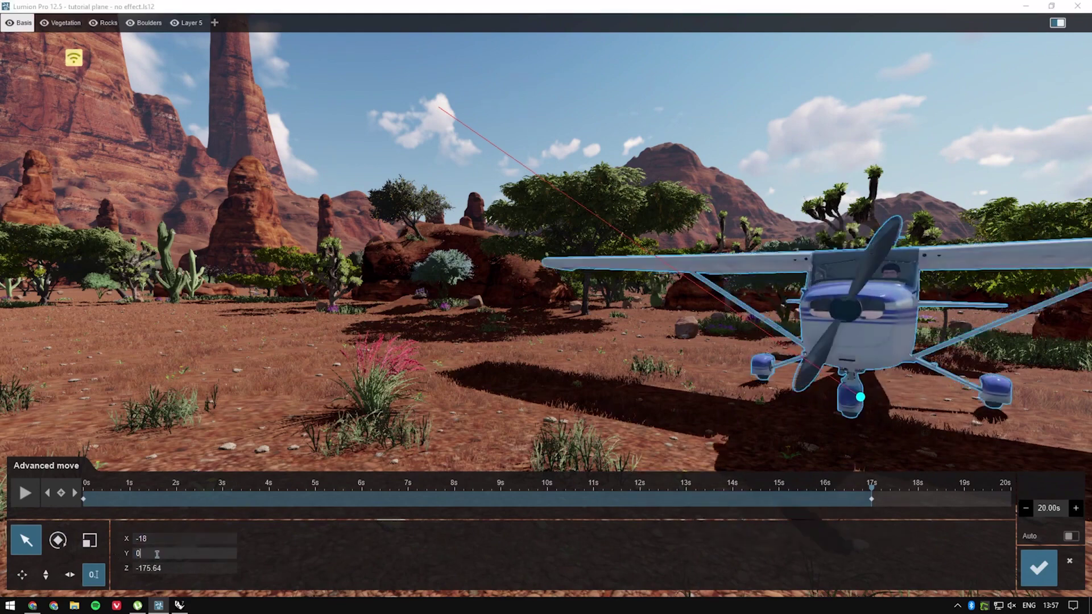
pyautogui.click(165, 567)
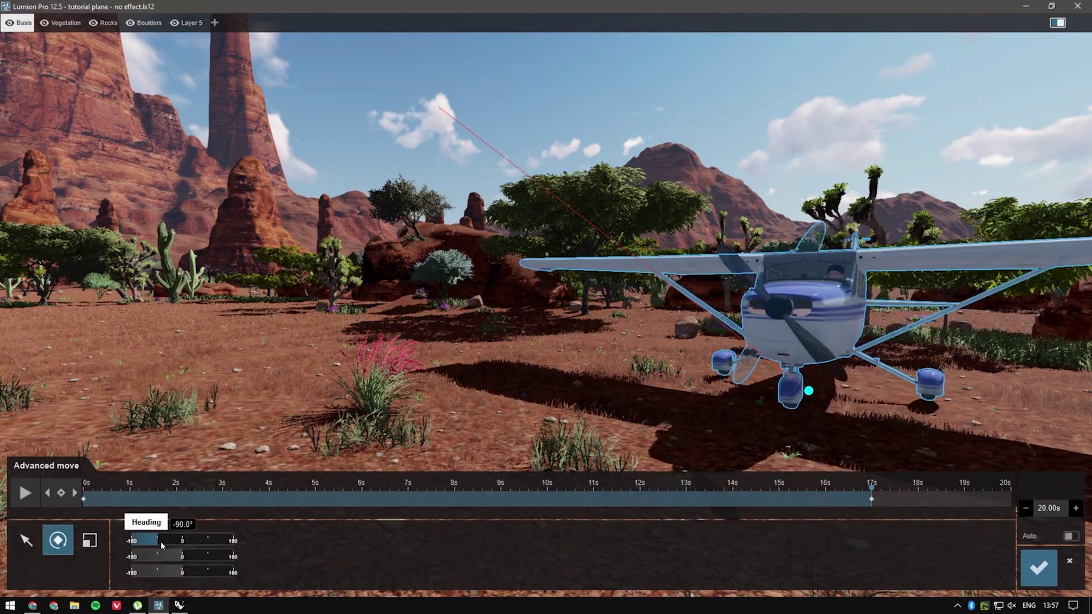
# Step: Turn the landed plane to a heading of about 50° and shift its keyframe from 17 s to 20 s
pyautogui.moveTo(161, 541); pyautogui.dragTo(198, 542)
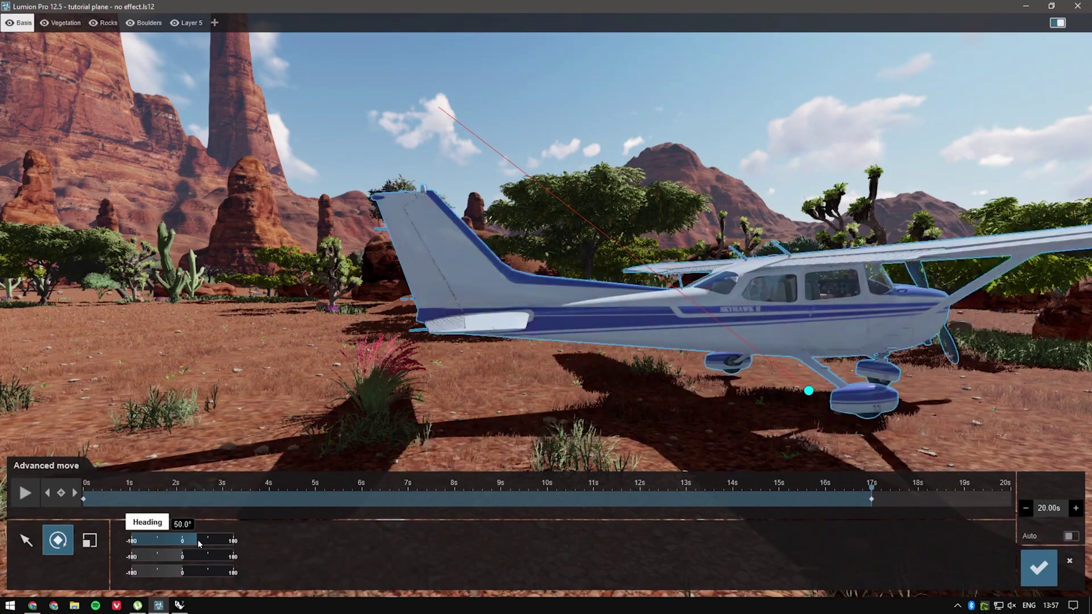
pyautogui.moveTo(198, 544); pyautogui.dragTo(197, 544)
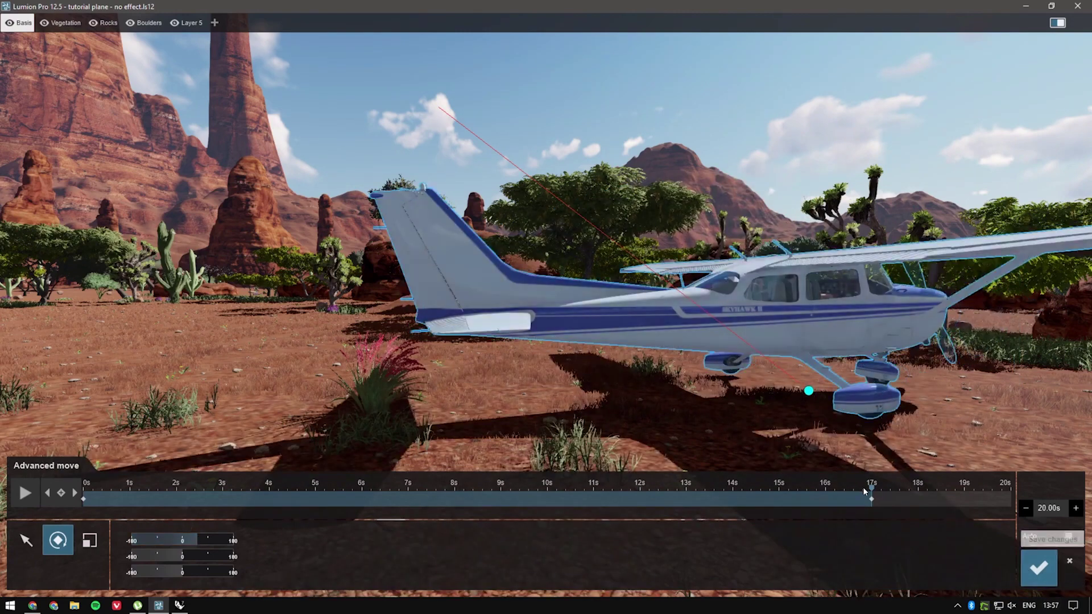
pyautogui.moveTo(871, 499); pyautogui.dragTo(1021, 501)
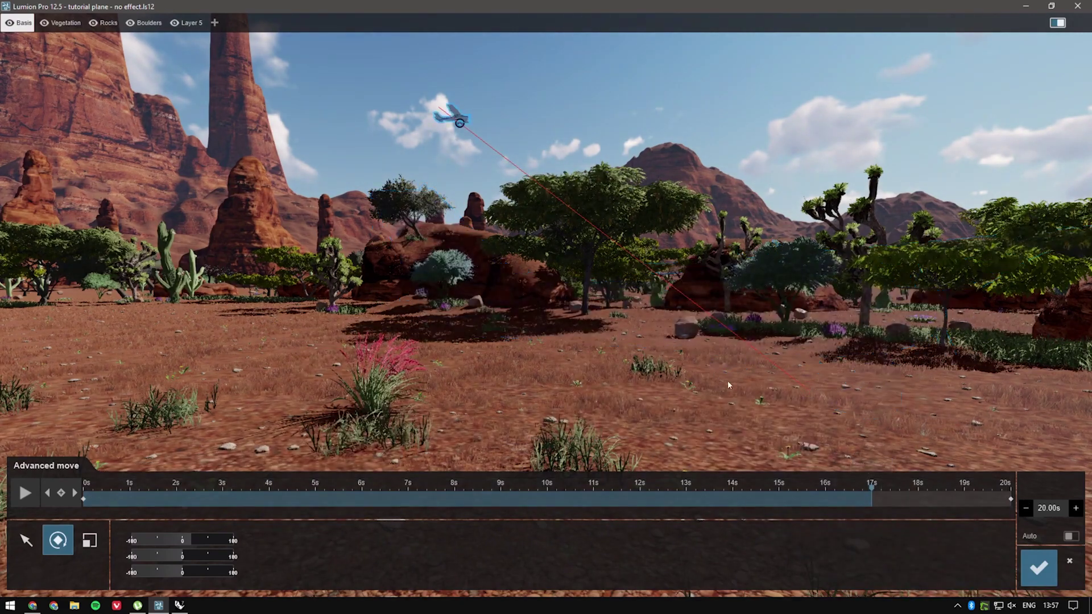
pyautogui.moveTo(873, 499); pyautogui.dragTo(901, 488)
pyautogui.moveTo(901, 488); pyautogui.dragTo(889, 489)
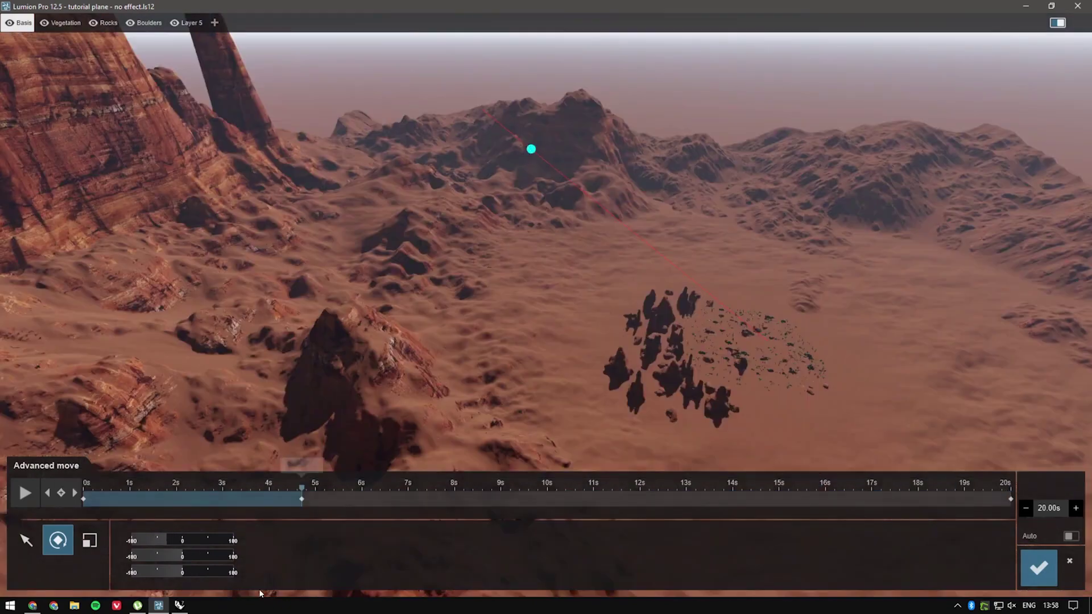
# Step: Set the plane's position to X -150, Y 200, Z 450 at the keyframe just before 5 s
pyautogui.click(26, 541)
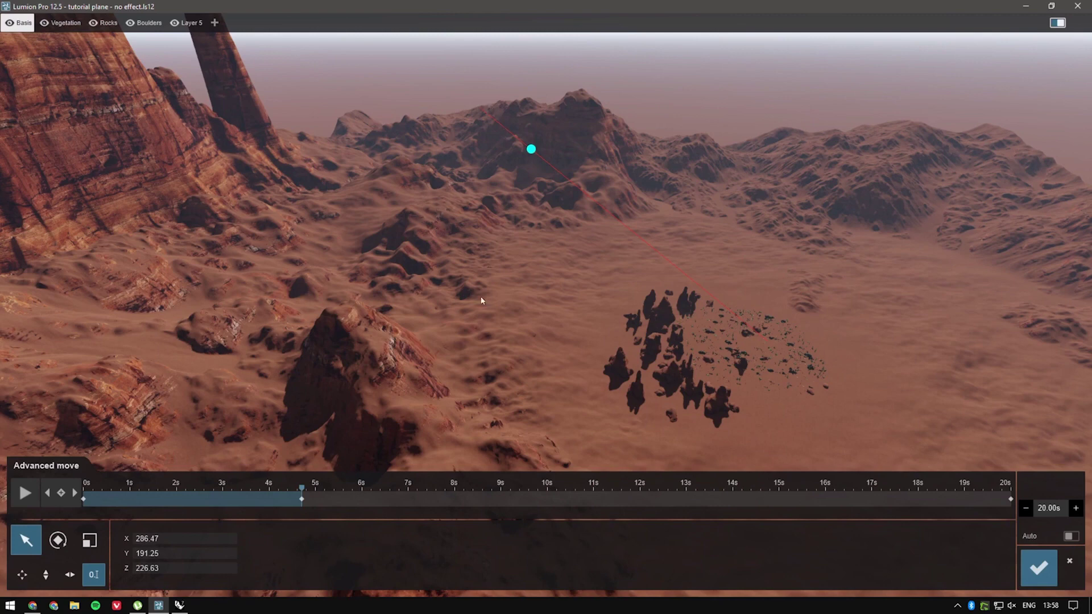
pyautogui.click(167, 541)
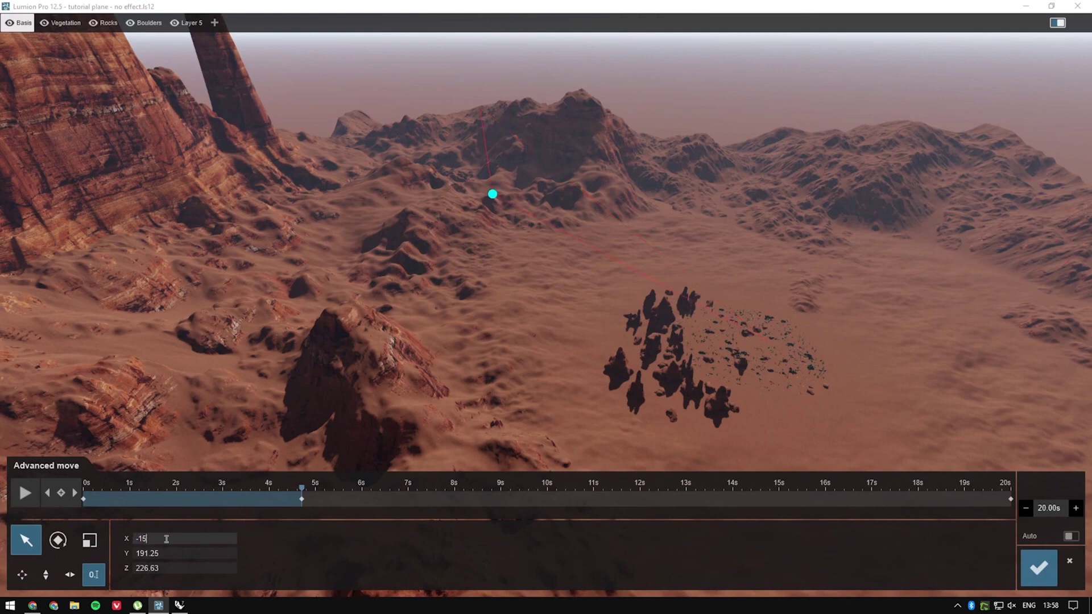
pyautogui.click(190, 552)
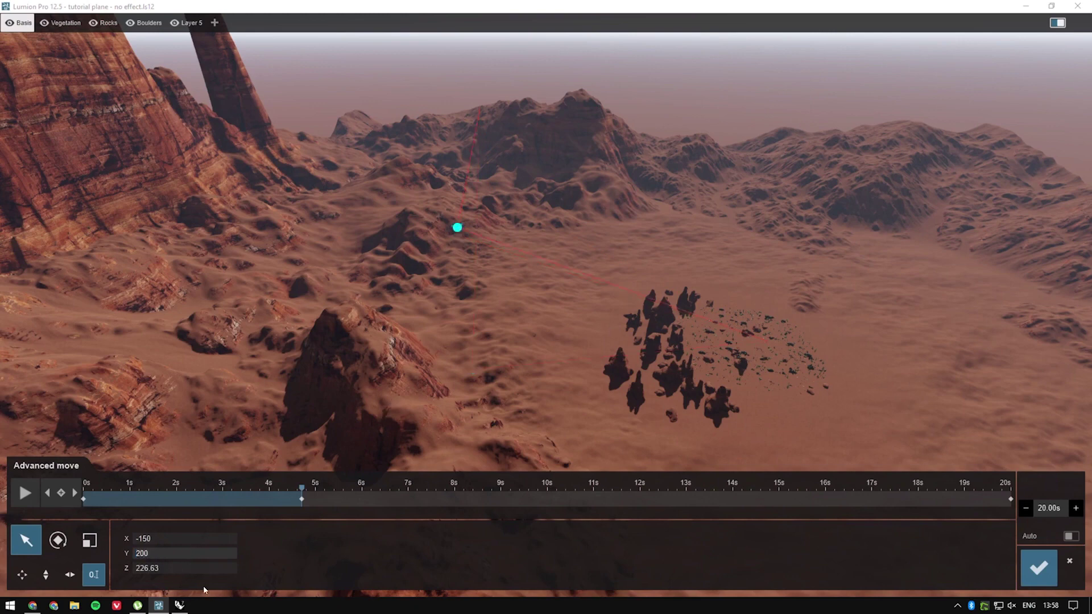
pyautogui.click(201, 567)
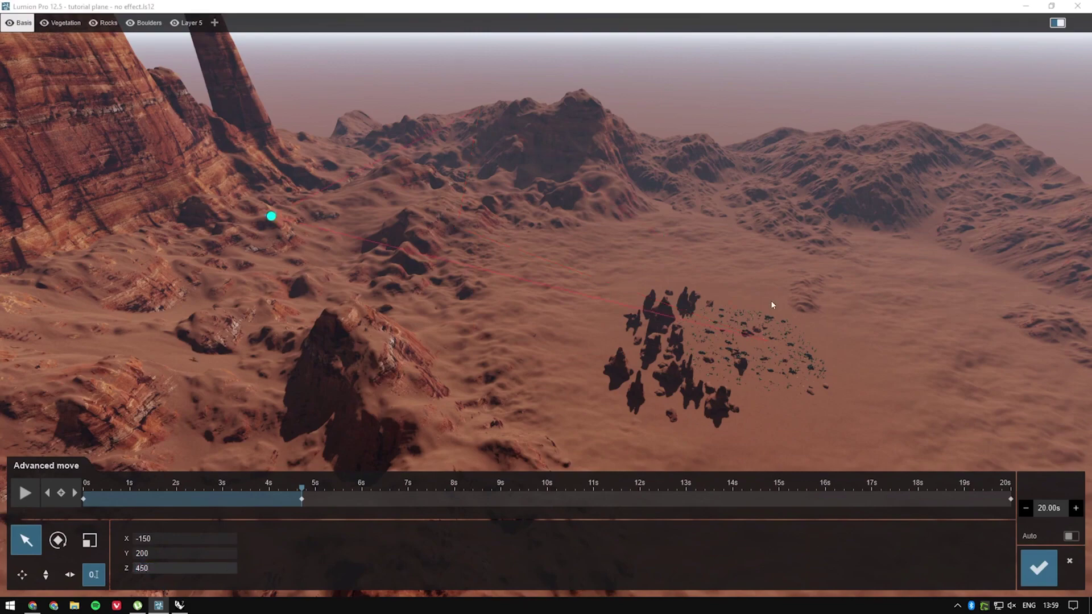
# Step: Adjust the plane's rotation near the cliff at the keyframe just before 5 s
pyautogui.click(58, 541)
pyautogui.moveTo(118, 331); pyautogui.dragTo(74, 301, button='right')
pyautogui.press('w')
pyautogui.moveTo(296, 449); pyautogui.dragTo(238, 436, button='right')
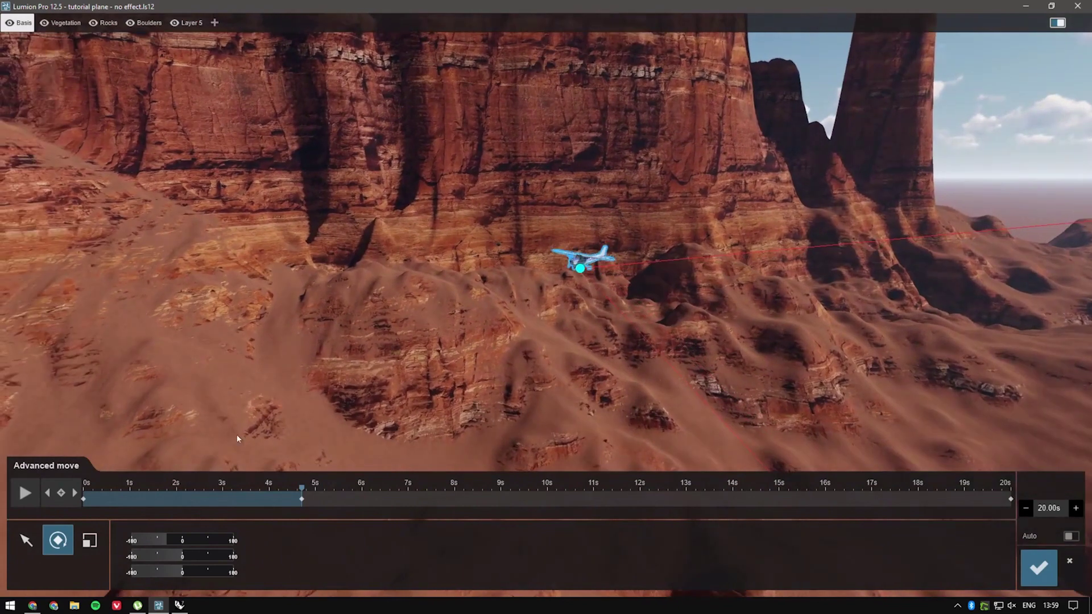
pyautogui.moveTo(167, 541); pyautogui.dragTo(200, 571)
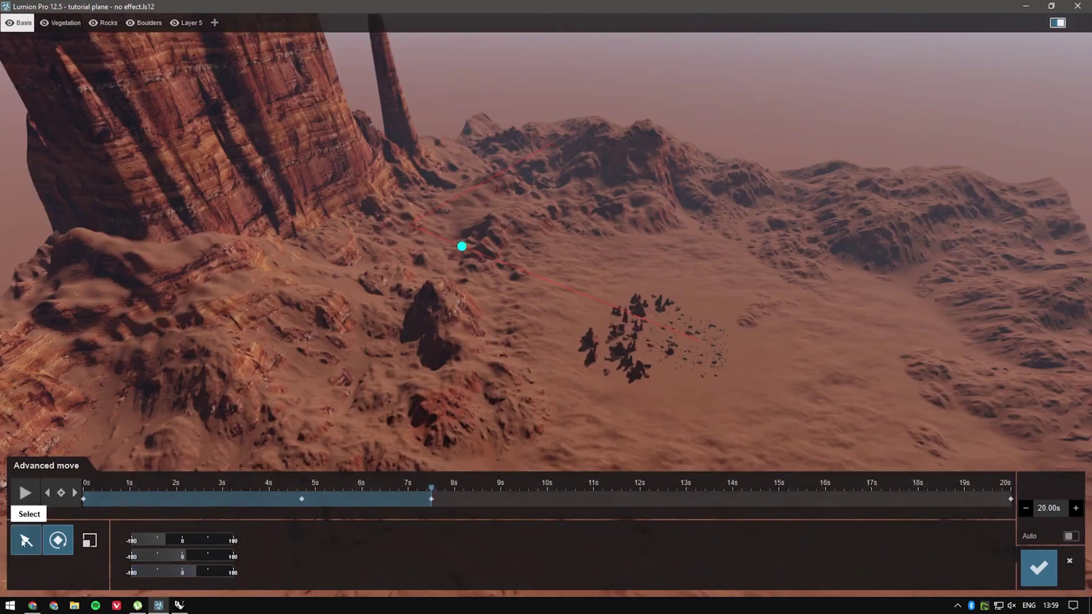
# Step: At the 7.5 s keyframe, set the plane's X position to -375, edit its Y position and adjust its bank
pyautogui.click(26, 541)
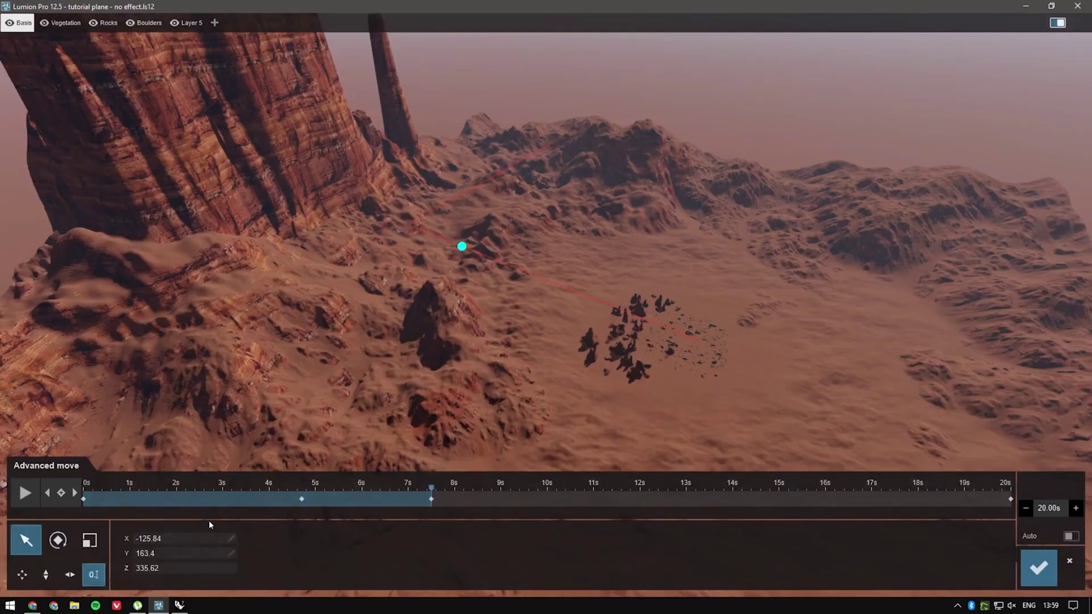
pyautogui.click(199, 539)
pyautogui.write('-375')
pyautogui.click(168, 555)
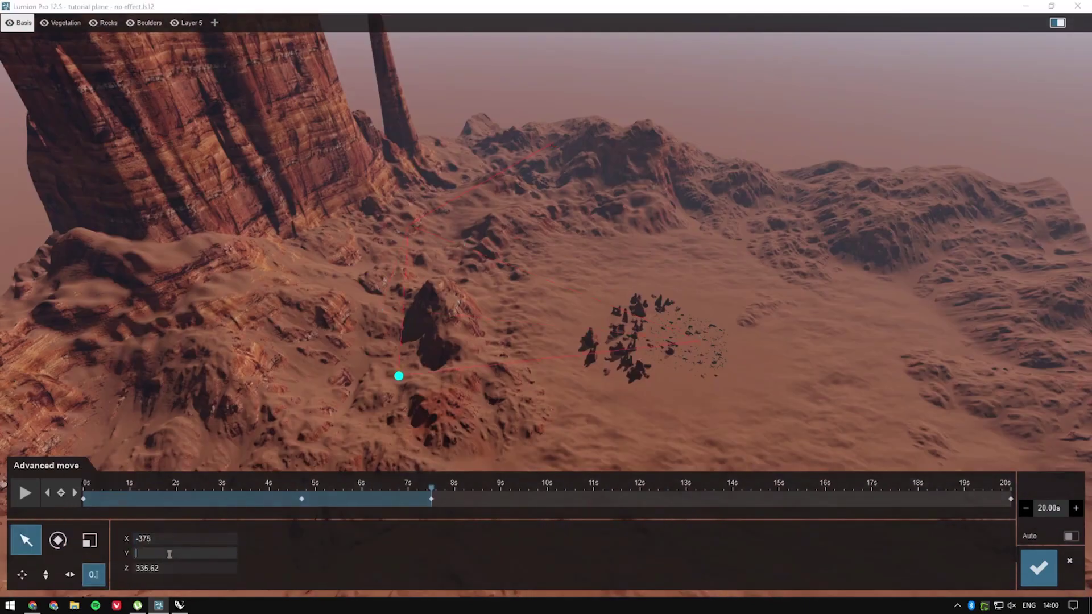
pyautogui.click(57, 540)
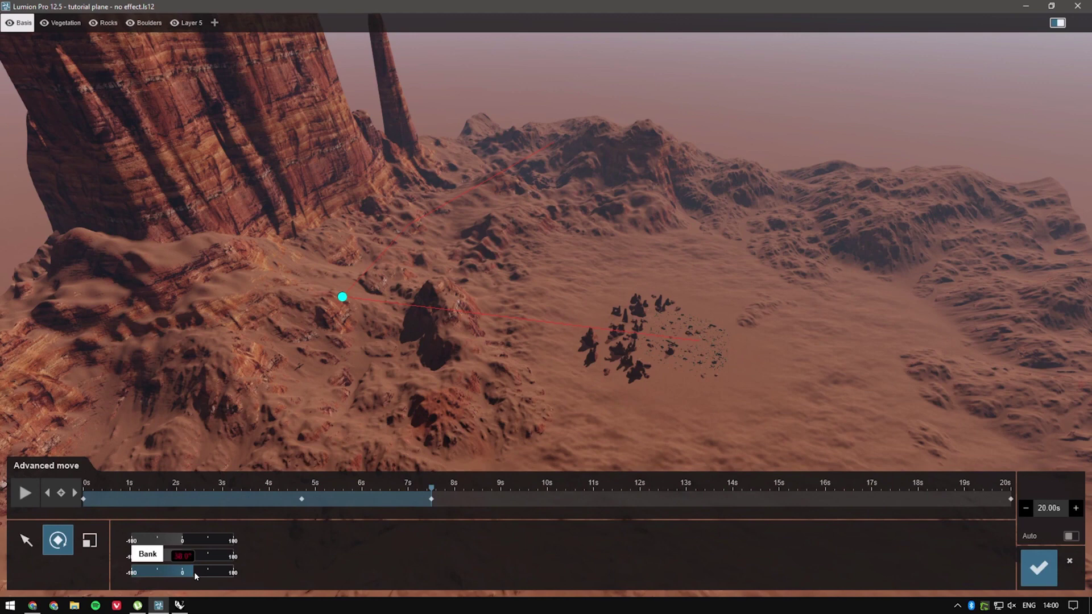
pyautogui.moveTo(193, 572); pyautogui.dragTo(201, 572)
# Step: Add plane keyframes at 10 s and 15 s, placing the plane at X -35, Y 10, Z -150 at 15 s
pyautogui.click(547, 494)
pyautogui.click(27, 540)
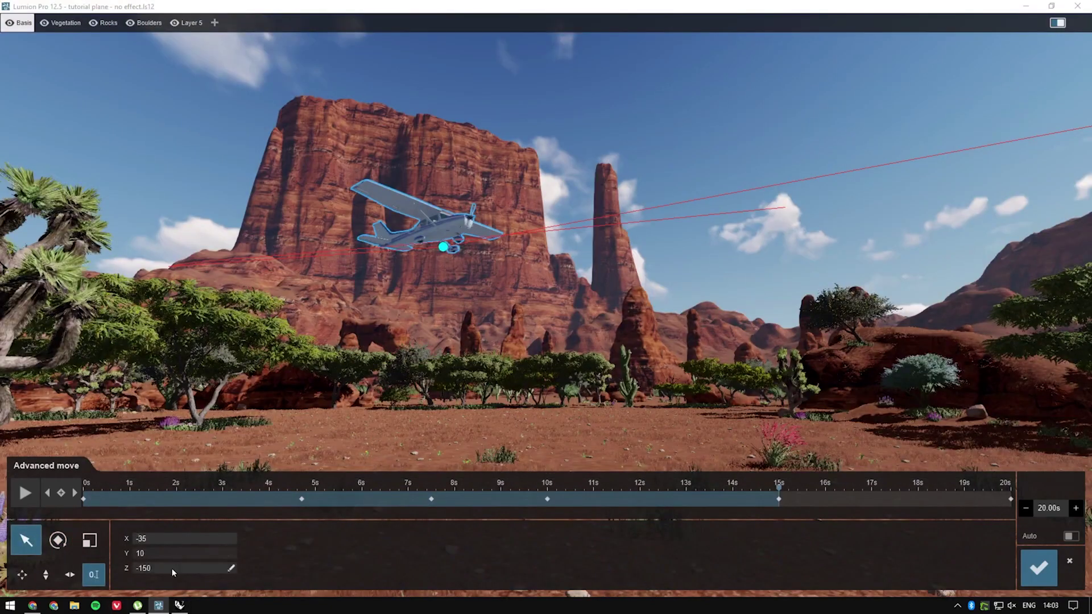
pyautogui.click(299, 572)
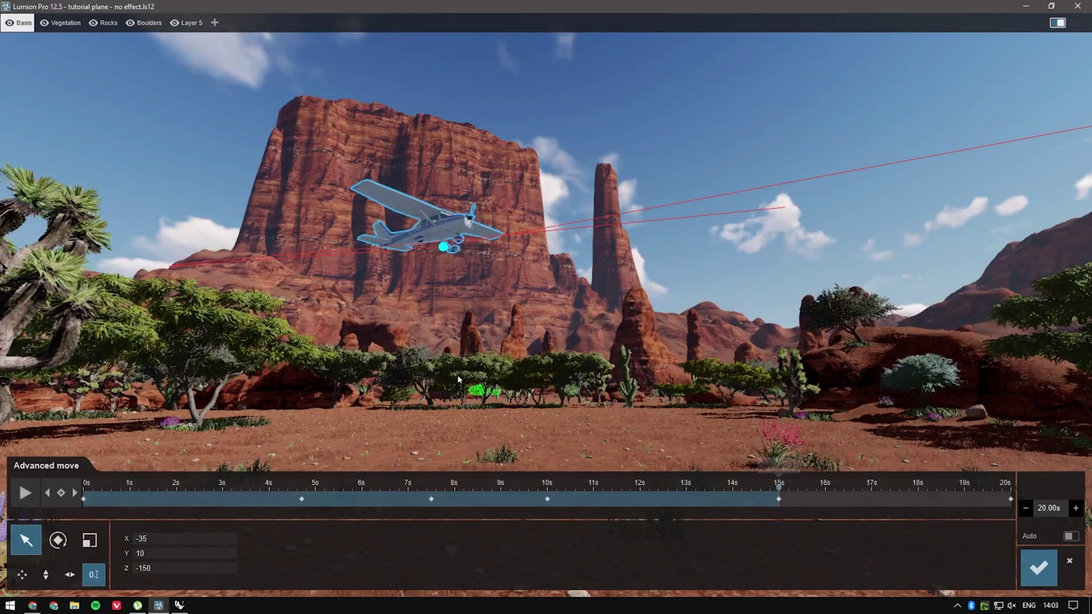
# Step: Preview the plane's flight path by going to the last keyframe and playing the animation from about 13 s
pyautogui.click(77, 494)
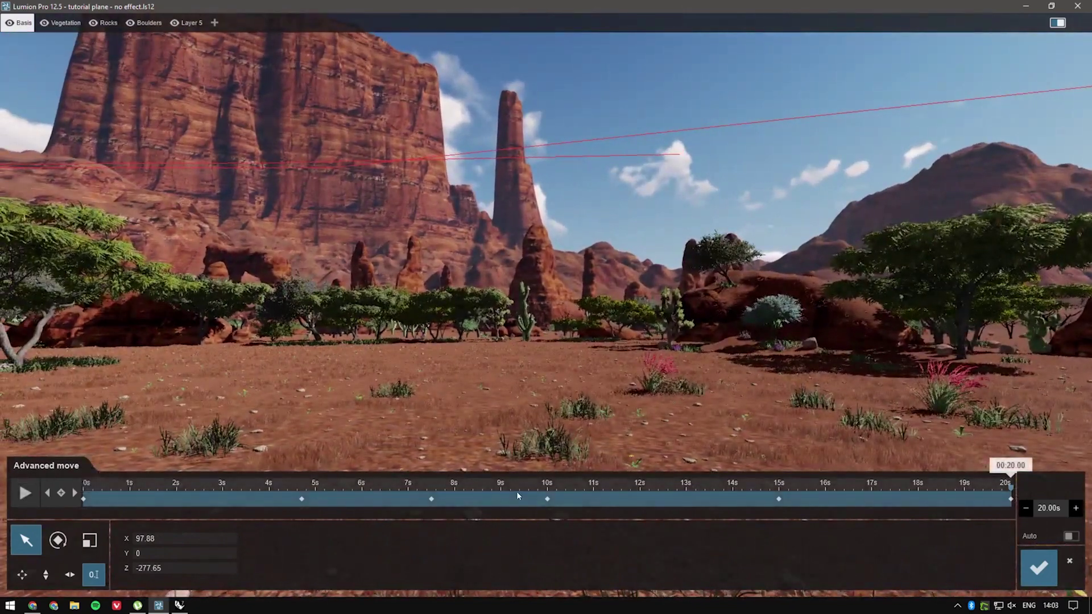
pyautogui.moveTo(517, 497); pyautogui.dragTo(677, 511)
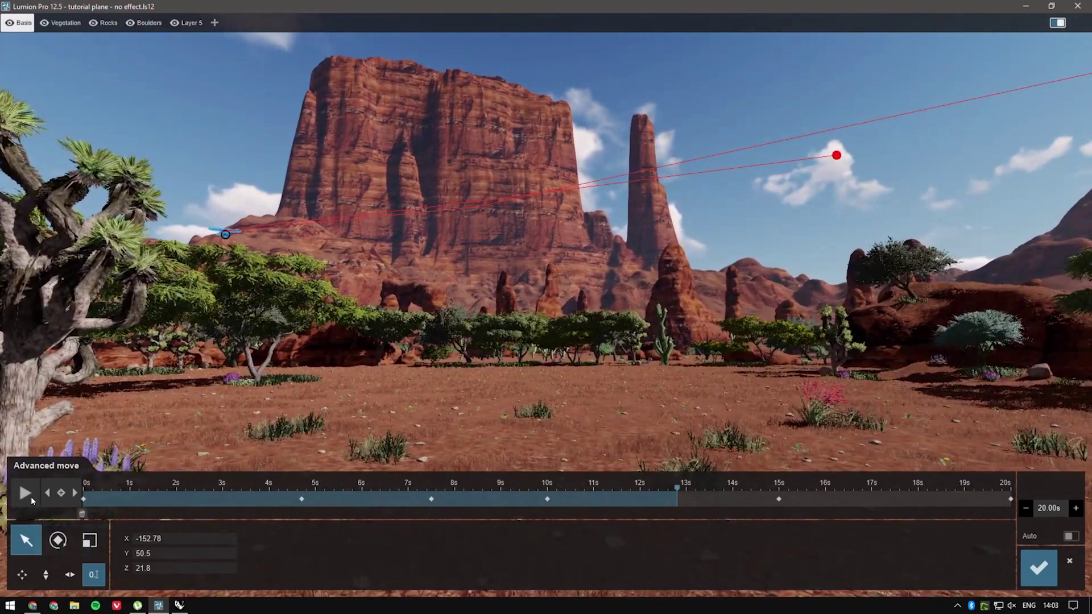
pyautogui.click(26, 494)
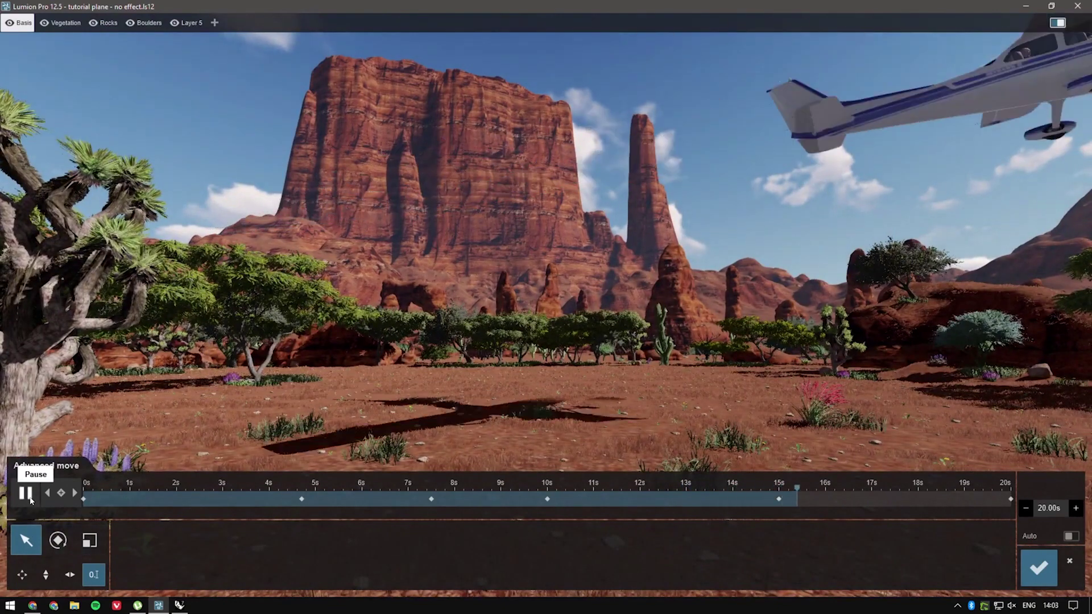
pyautogui.click(32, 499)
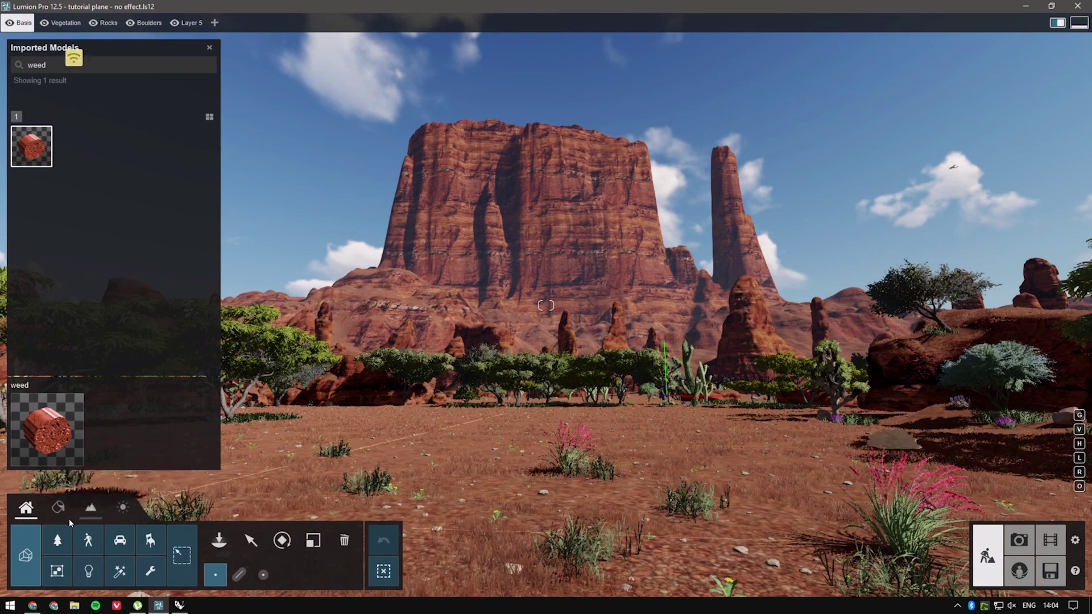
# Step: Select the imported weed model lying on the ground in build mode and set its Y position to 0.66 m
pyautogui.click(250, 544)
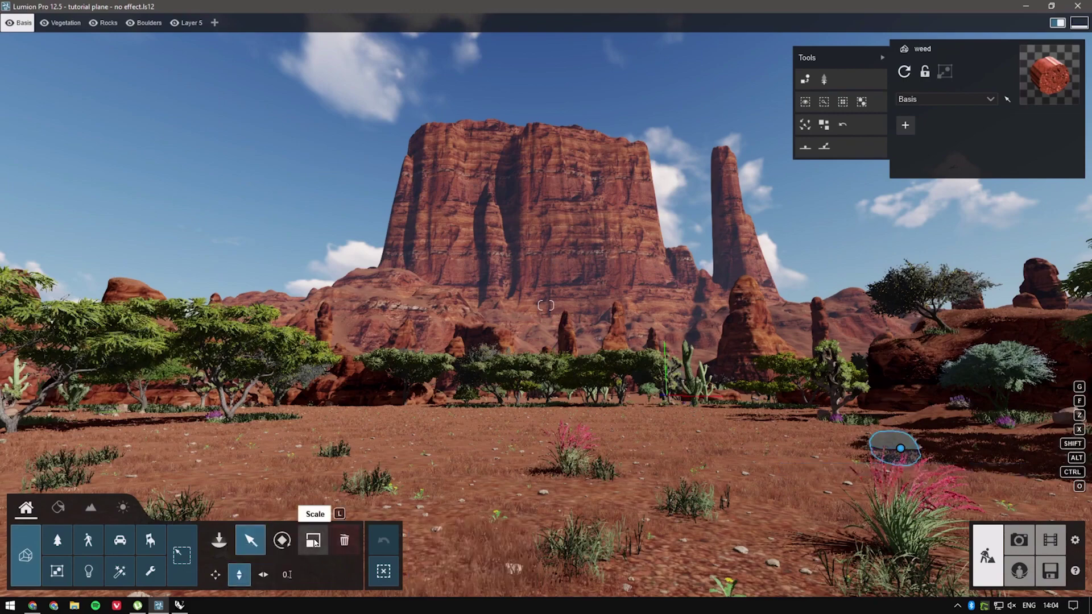
pyautogui.moveTo(546, 364); pyautogui.dragTo(874, 503, button='right')
pyautogui.press('w')
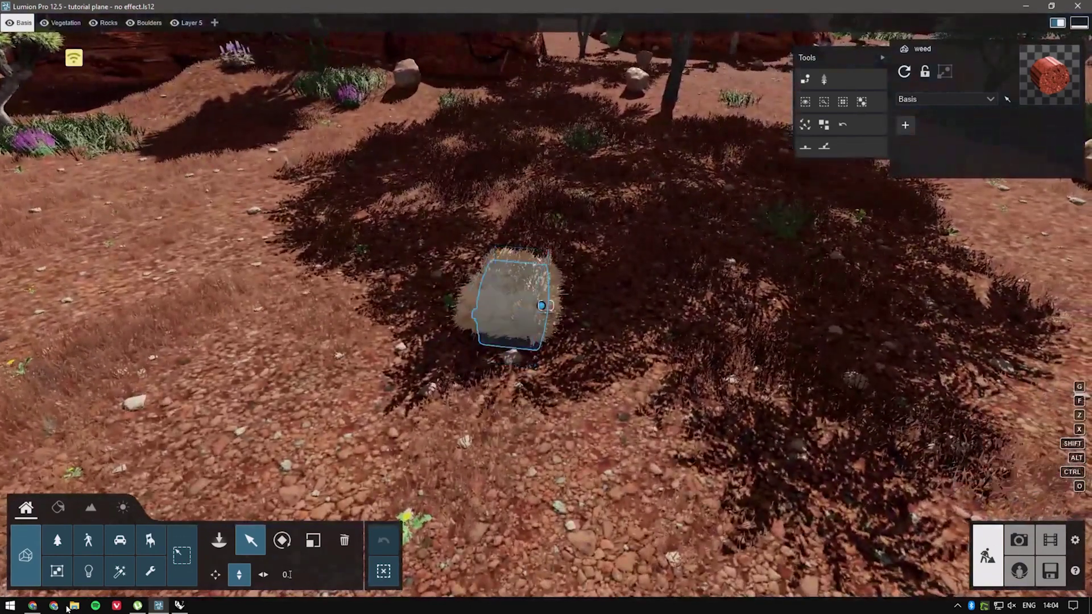
pyautogui.click(293, 577)
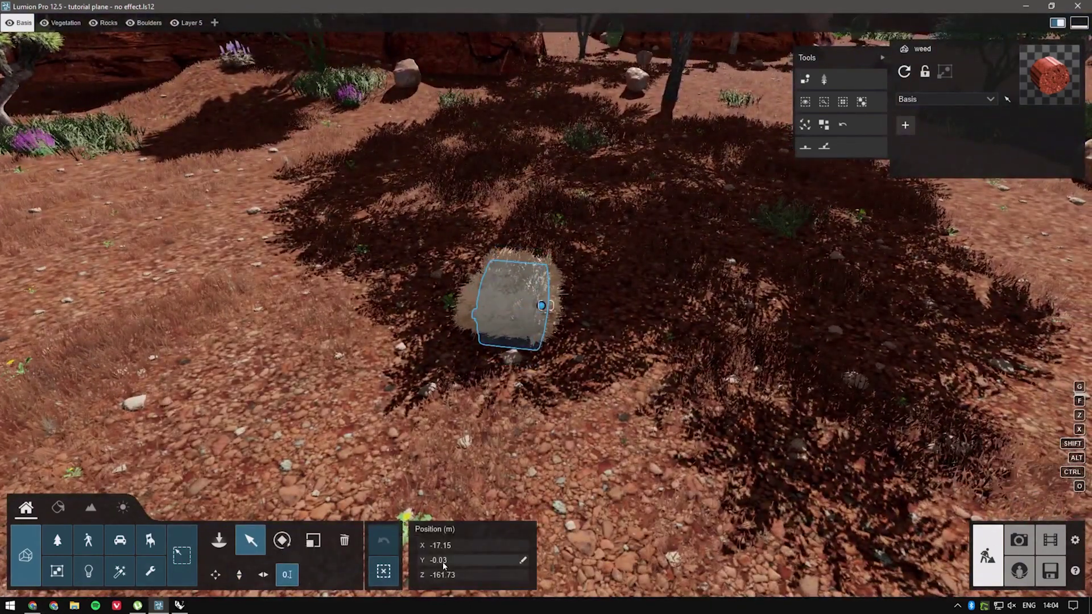
pyautogui.click(443, 561)
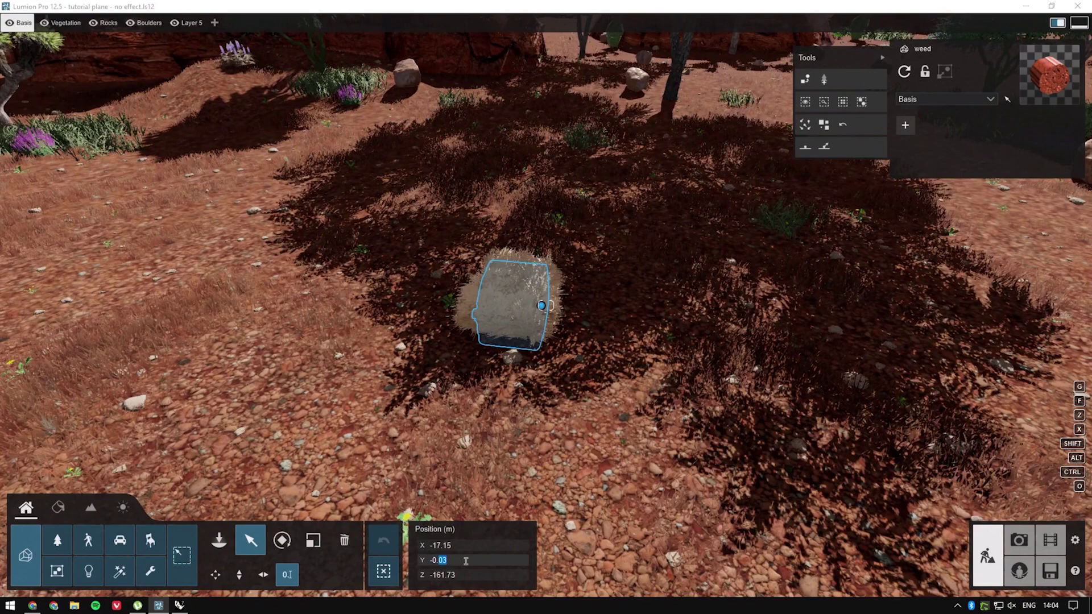
pyautogui.write('66')
pyautogui.press('BackSpace')
pyautogui.press('BackSpace')
pyautogui.press('BackSpace')
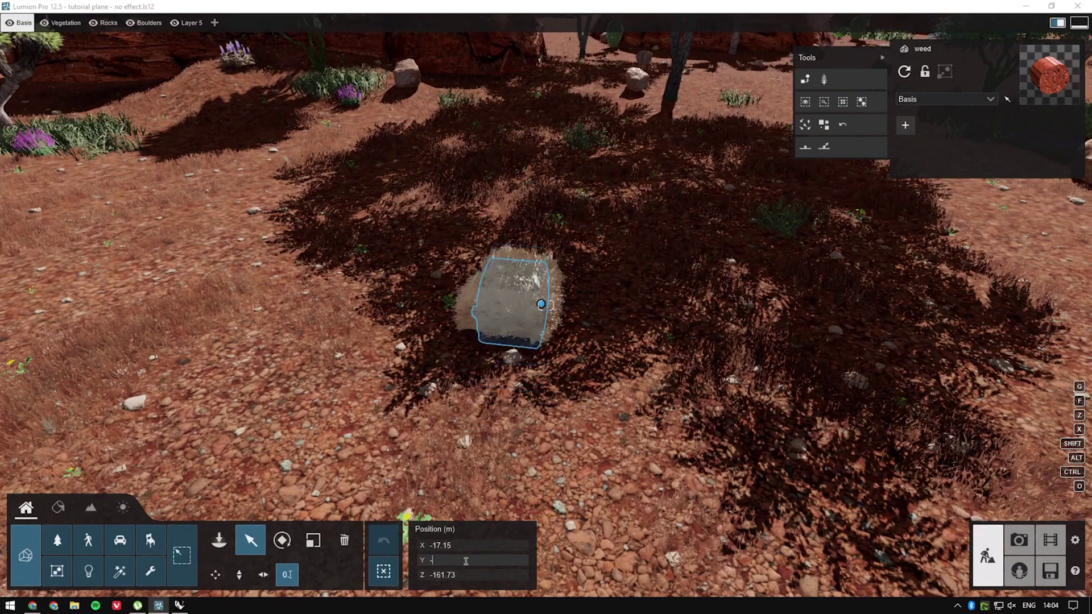
pyautogui.write('0.66')
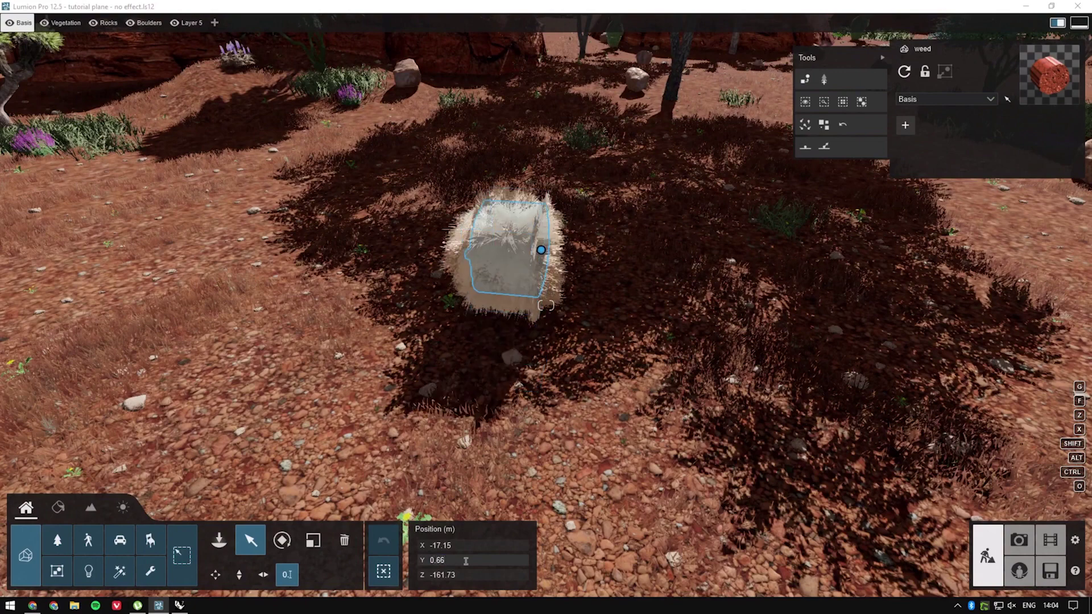
# Step: Edit the clip's Advanced Move effect and set the tumbleweed's X position to -15 at 0 s
pyautogui.moveTo(591, 438); pyautogui.dragTo(887, 415, button='right')
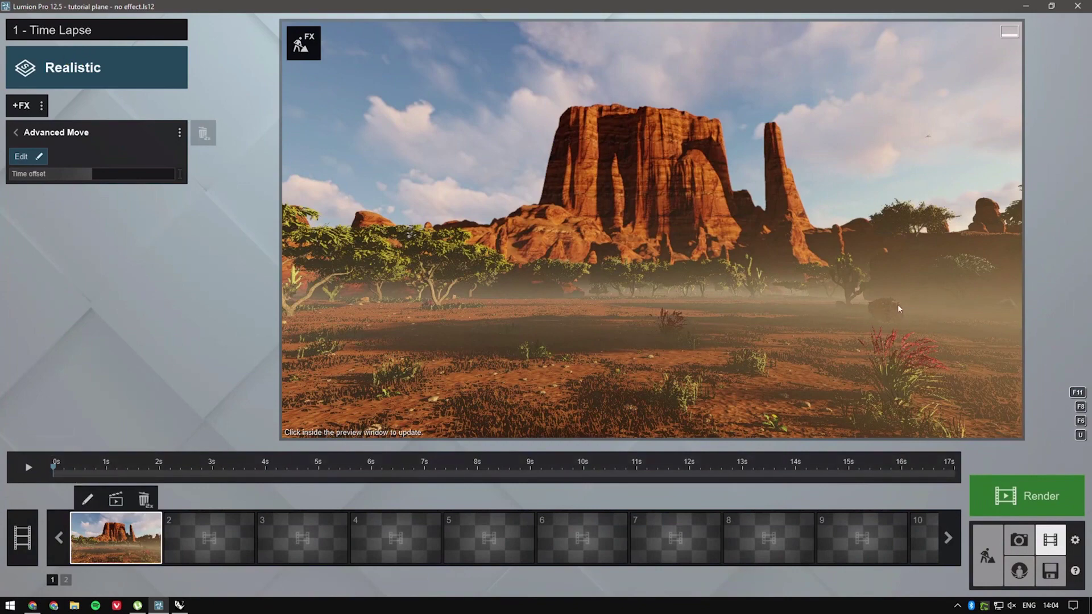
pyautogui.click(23, 157)
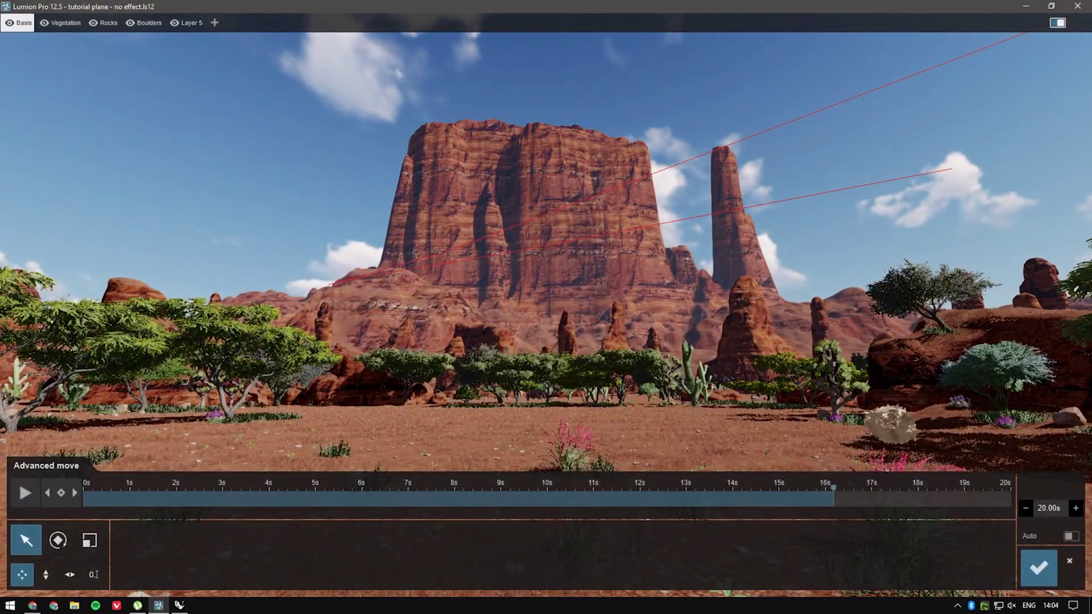
pyautogui.moveTo(614, 318); pyautogui.dragTo(619, 344, button='right')
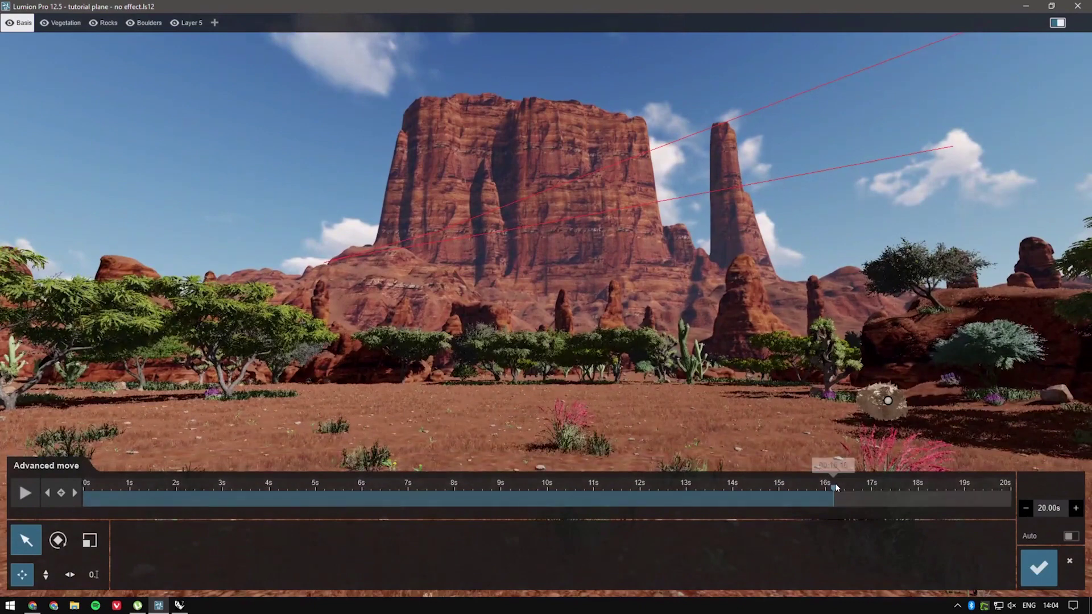
pyautogui.moveTo(835, 489); pyautogui.dragTo(80, 483)
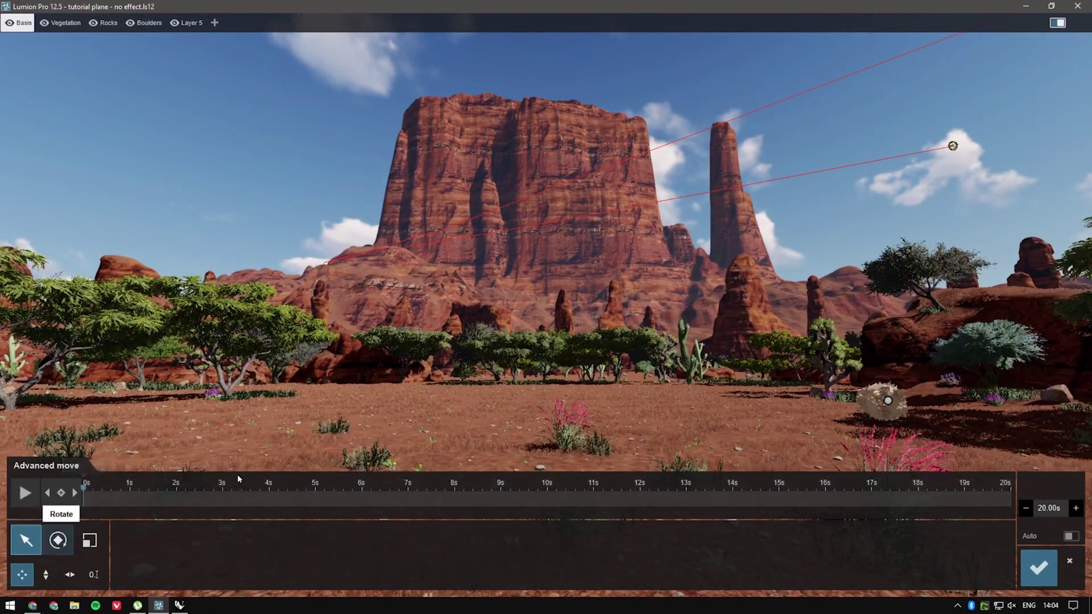
pyautogui.click(887, 402)
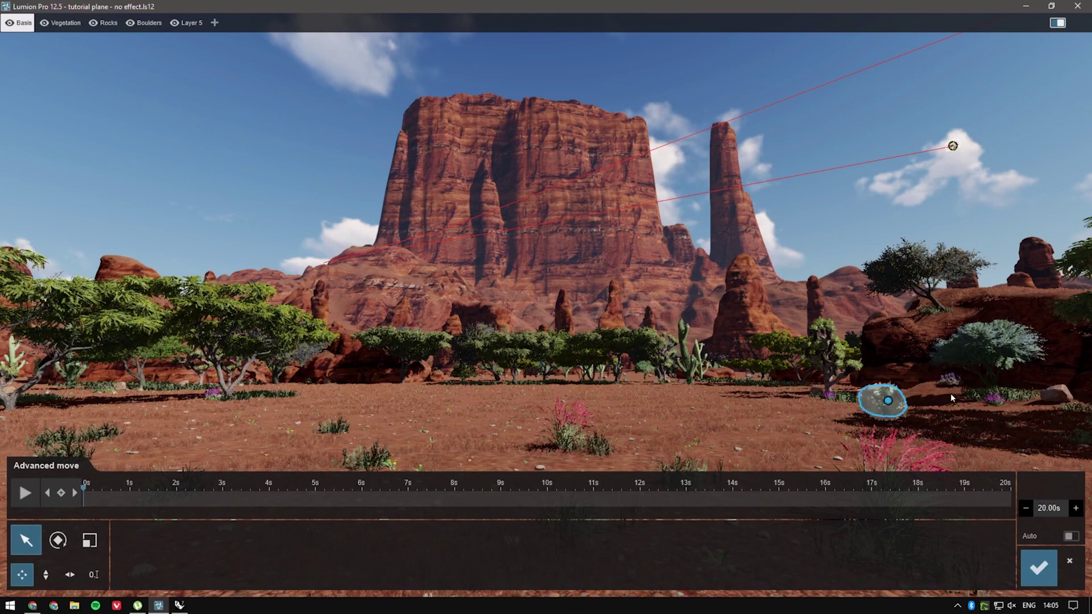
pyautogui.click(94, 574)
pyautogui.click(160, 543)
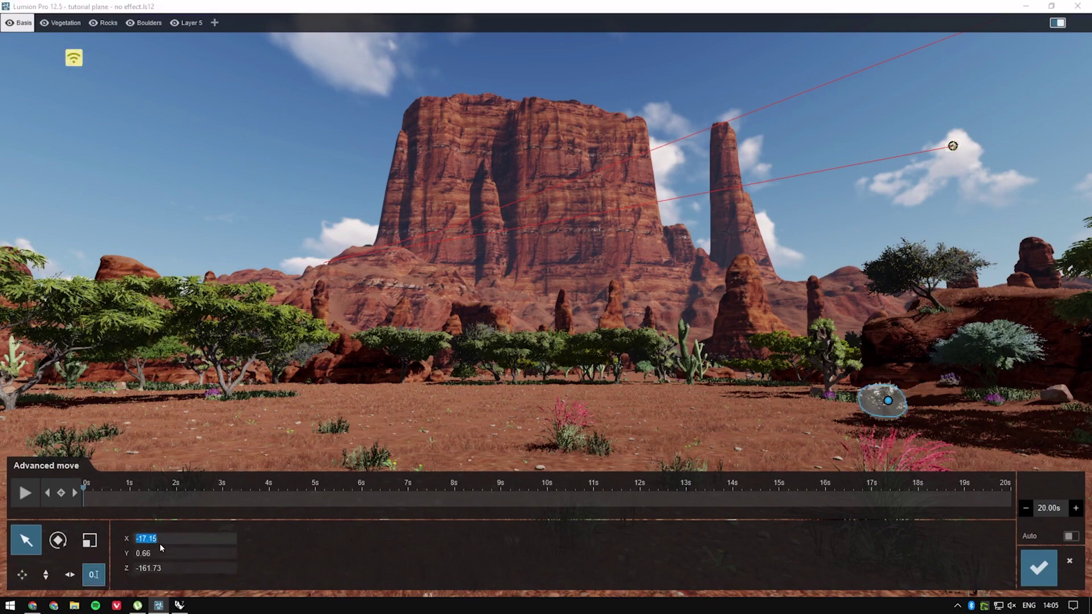
pyautogui.write('-15')
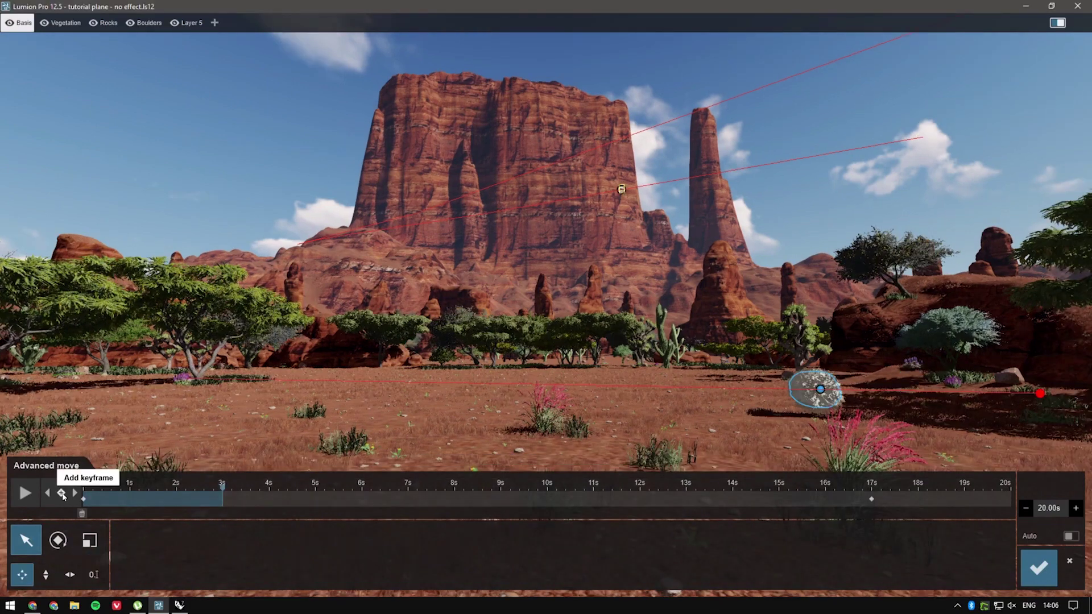
# Step: Add tumbleweed keyframes at about 3 s, 7 s, 14 s and 16 s along its path
pyautogui.click(409, 496)
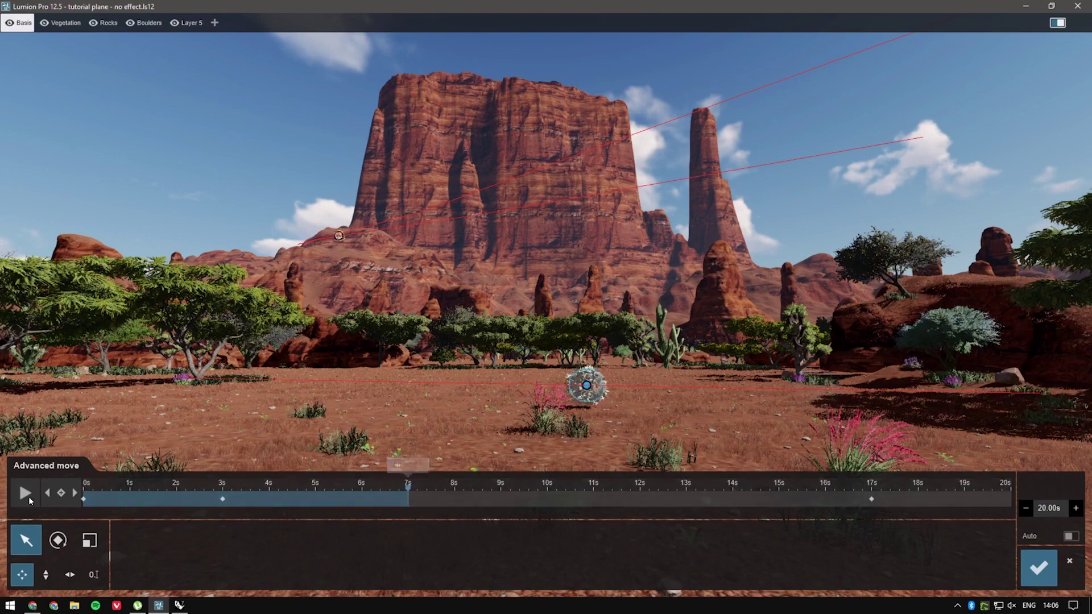
pyautogui.click(596, 496)
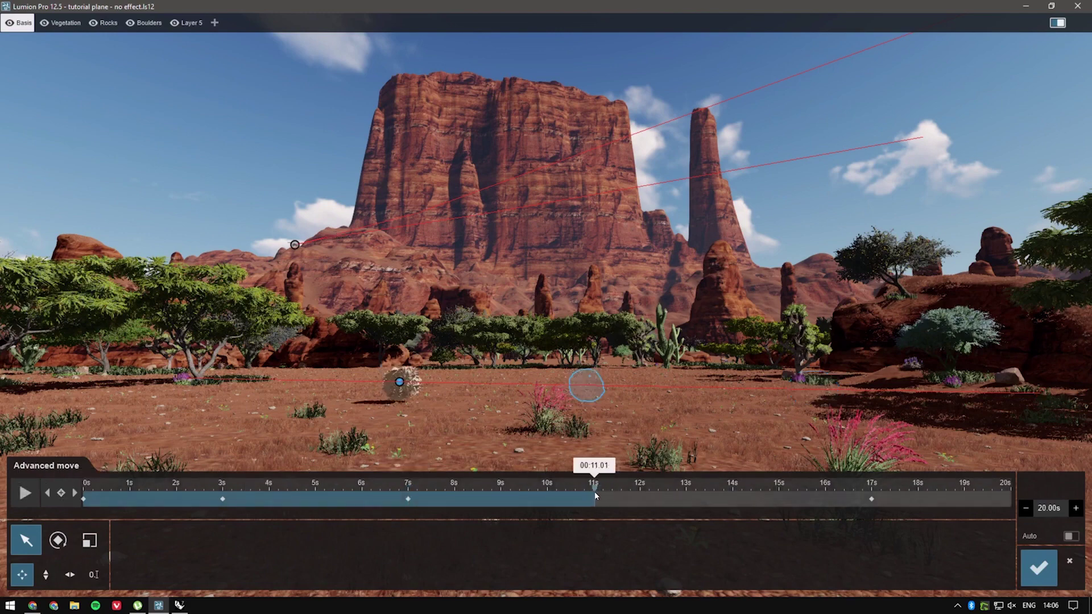
pyautogui.click(733, 494)
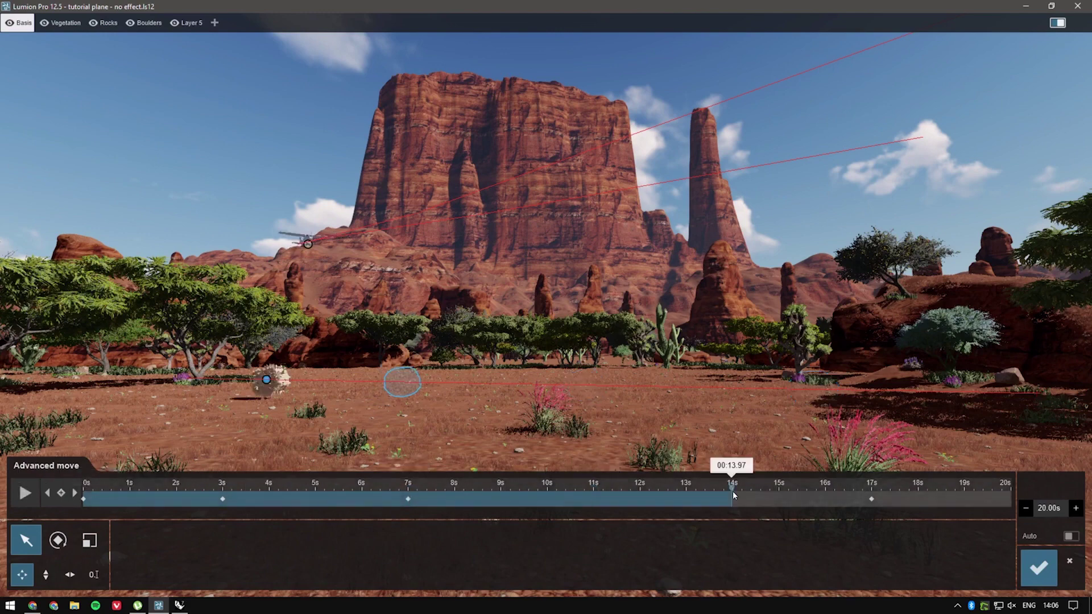
pyautogui.click(61, 493)
pyautogui.click(766, 495)
pyautogui.click(827, 494)
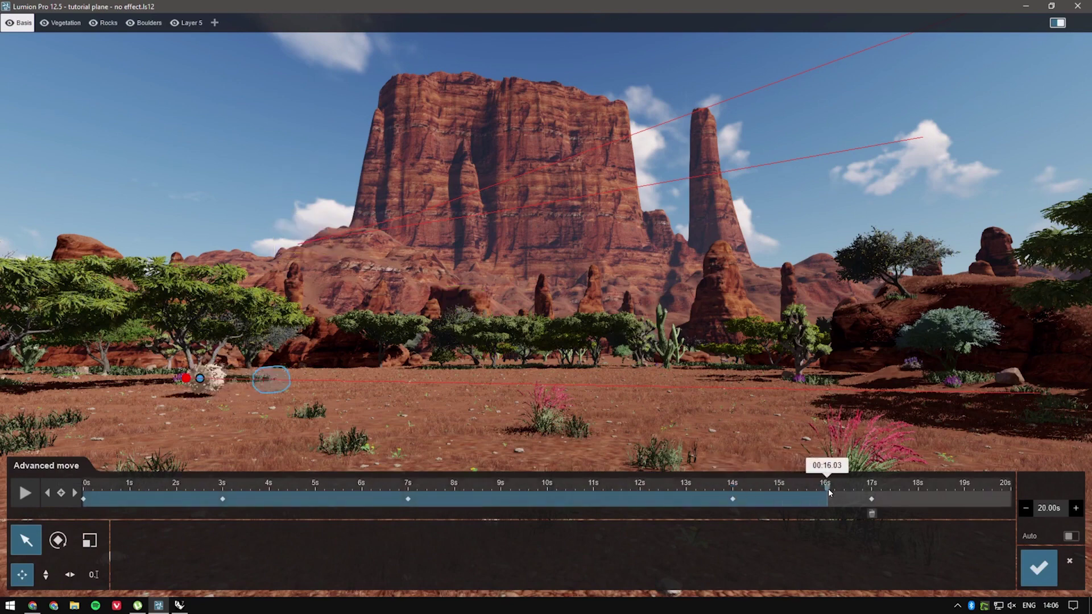
# Step: Add in-between tumbleweed keyframes at about 2 s, 5.6 s, 9.6 s, 11 s and 13 s
pyautogui.click(592, 489)
pyautogui.click(687, 490)
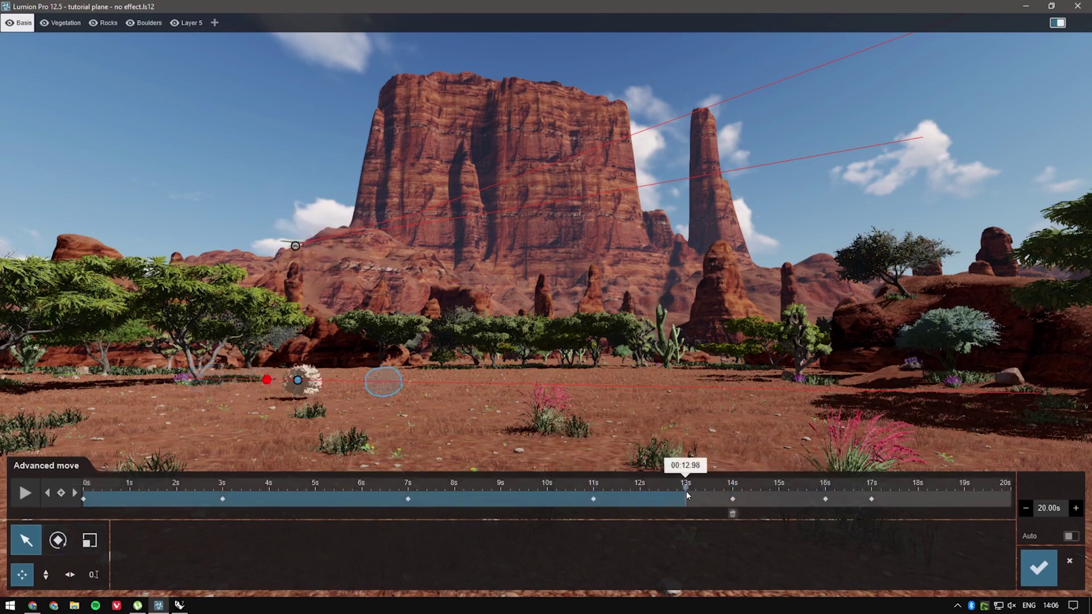
pyautogui.click(61, 493)
pyautogui.click(531, 491)
pyautogui.moveTo(532, 491); pyautogui.dragTo(530, 491)
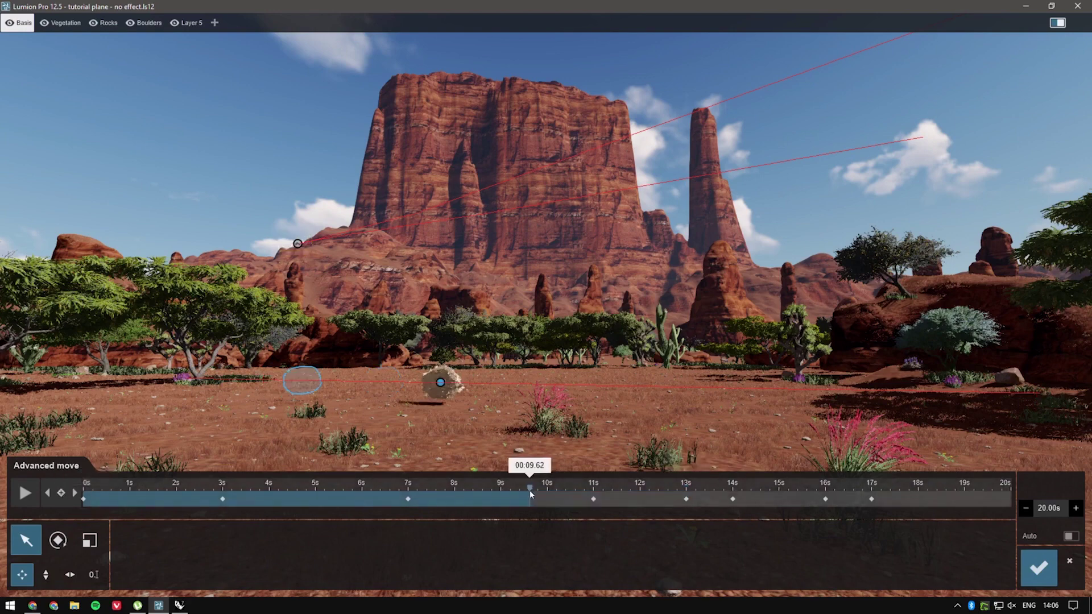
pyautogui.click(61, 493)
pyautogui.click(345, 491)
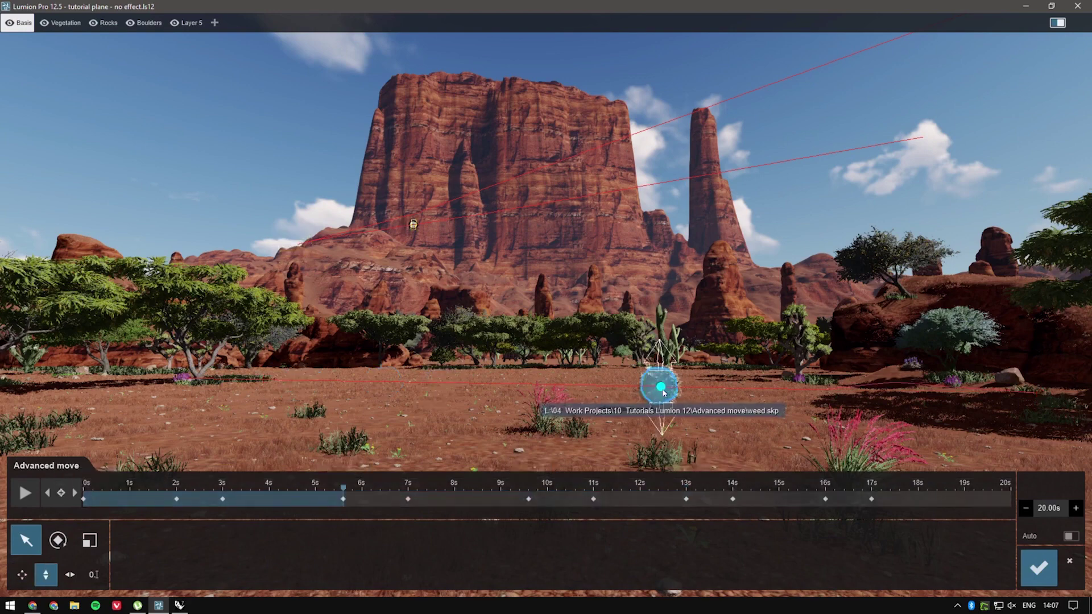
# Step: Raise the tumbleweed off the ground at the 5.6 s and 9.6 s keyframes and activate the Rotate tool
pyautogui.moveTo(669, 389); pyautogui.dragTo(665, 382)
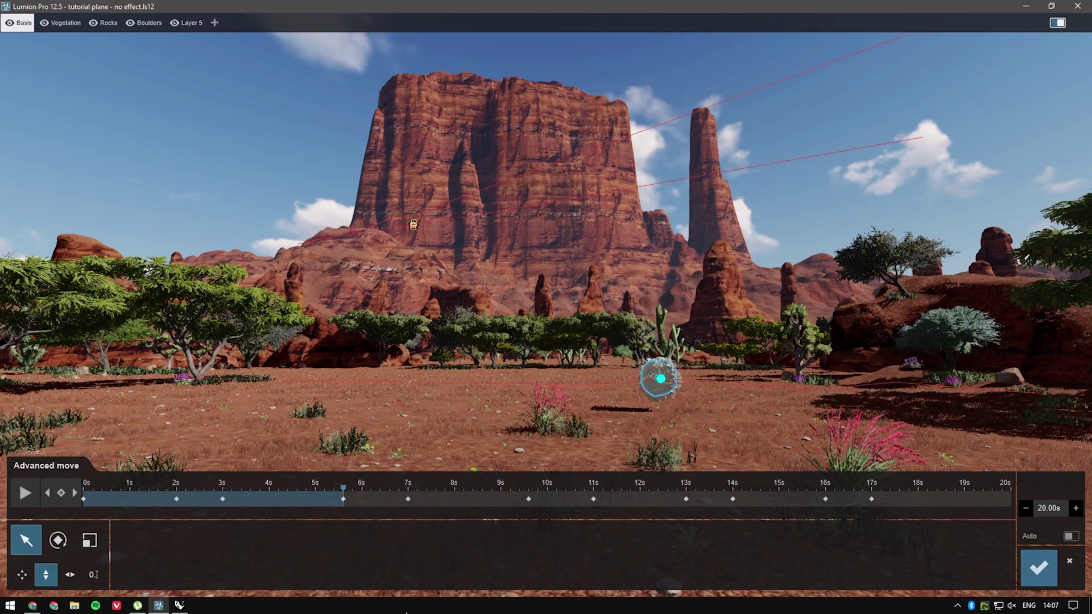
pyautogui.click(75, 493)
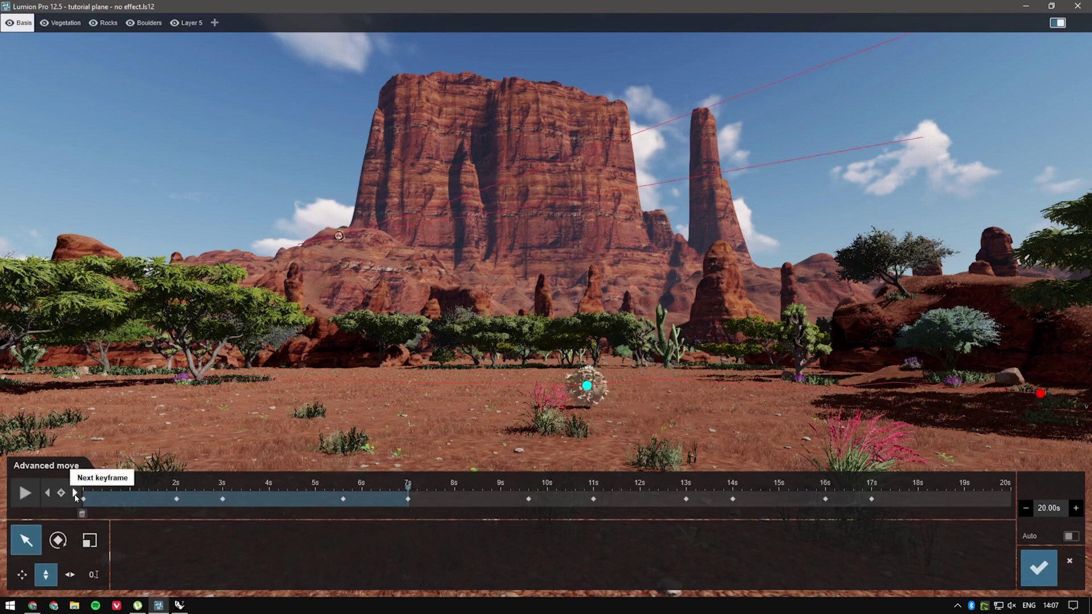
pyautogui.click(74, 493)
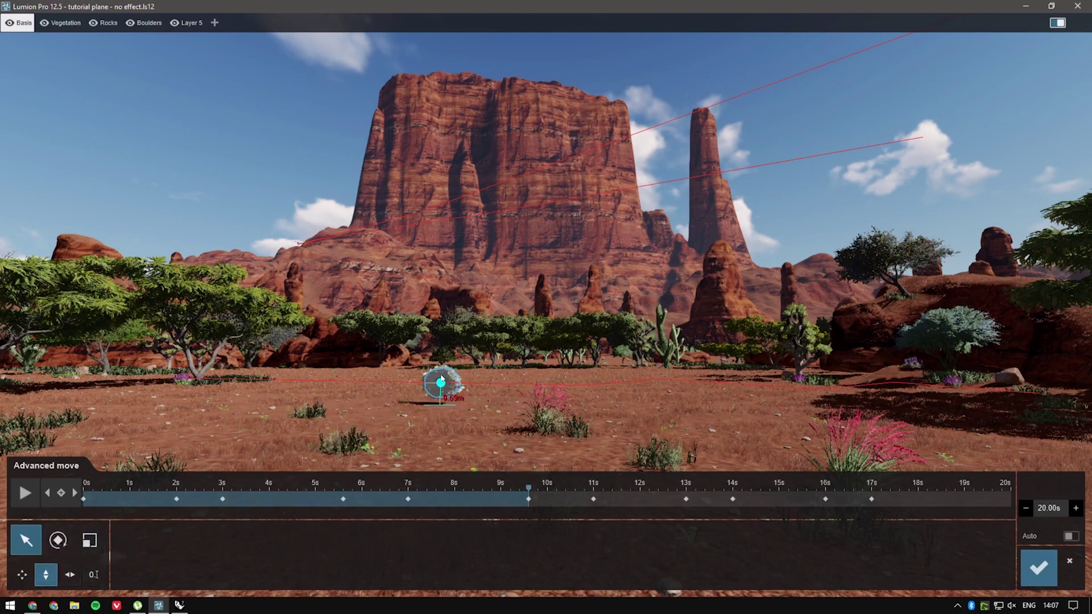
pyautogui.click(447, 342)
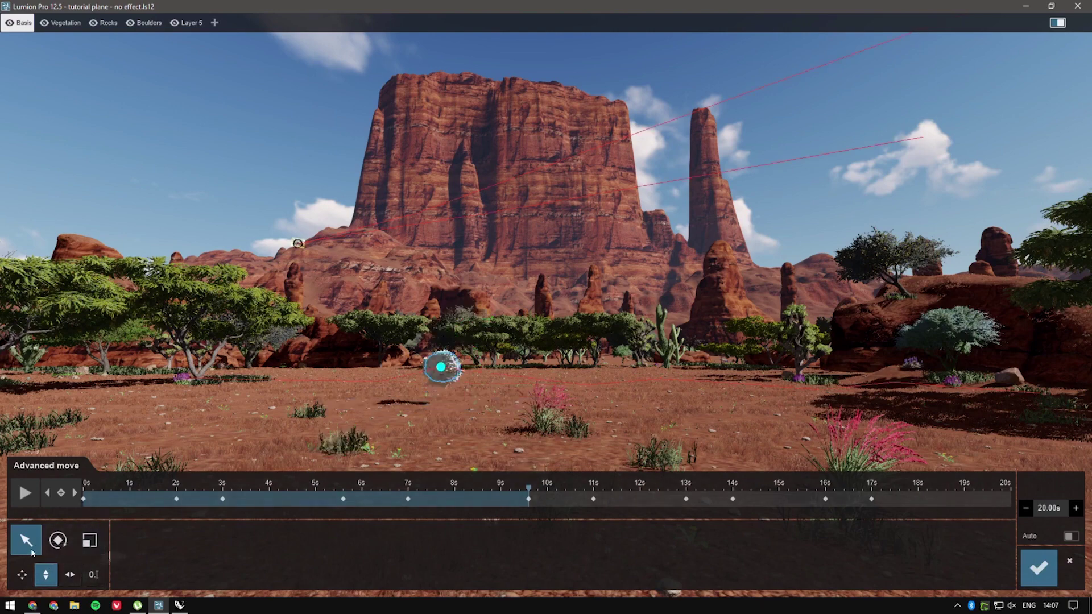
pyautogui.click(58, 540)
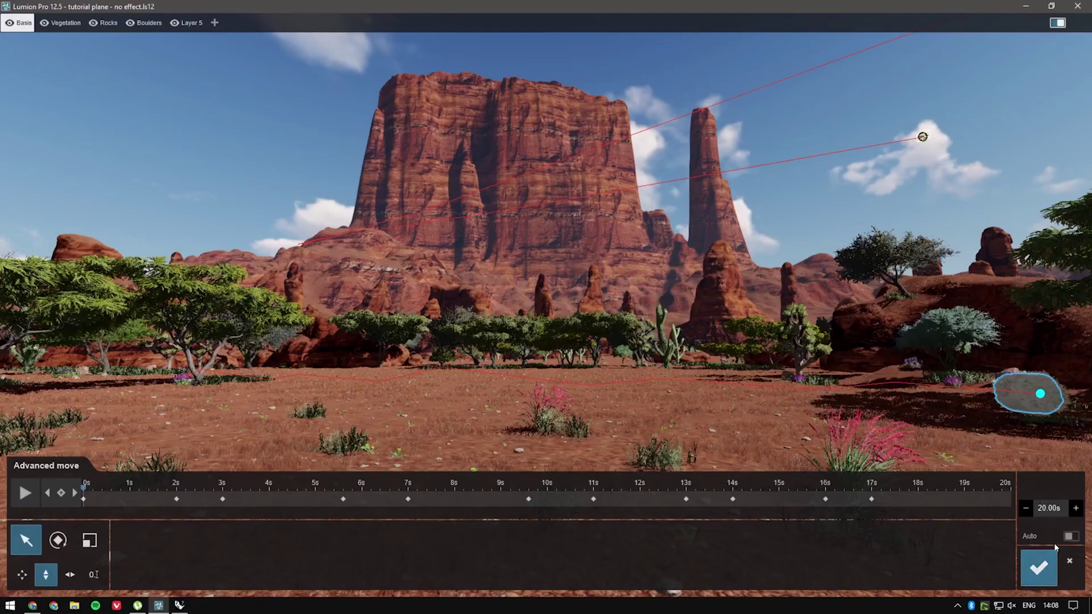
# Step: Match the Advanced Move duration automatically to the 17 s clip length and accept the animation
pyautogui.click(1072, 538)
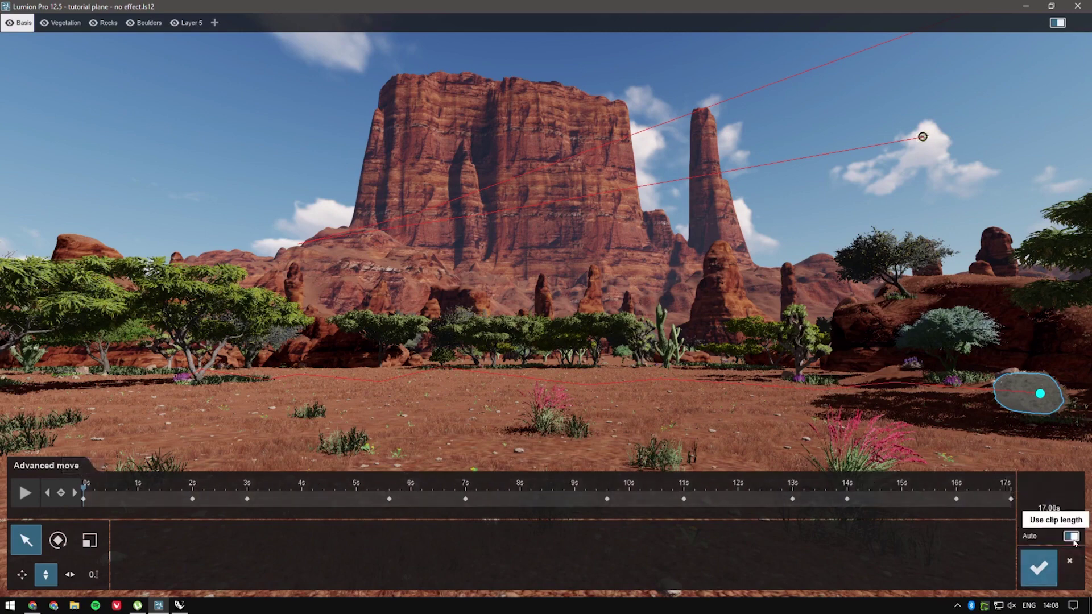
pyautogui.click(1072, 538)
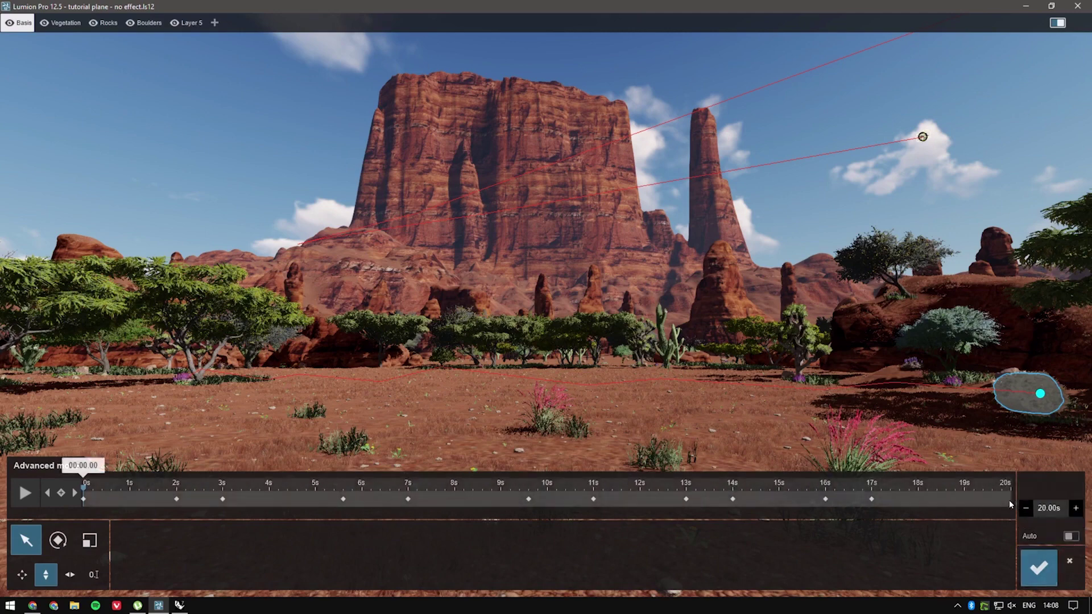
pyautogui.click(1072, 537)
pyautogui.click(1039, 568)
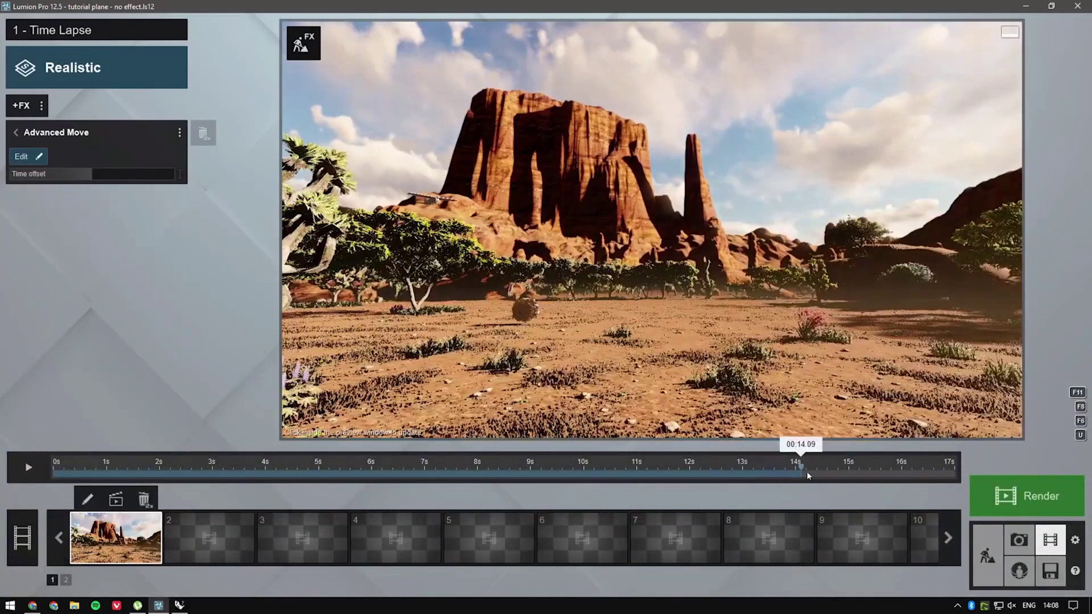
# Step: Scrub the clip to its end to check the animation, return to 0 s and refresh the preview
pyautogui.moveTo(735, 469); pyautogui.dragTo(975, 476)
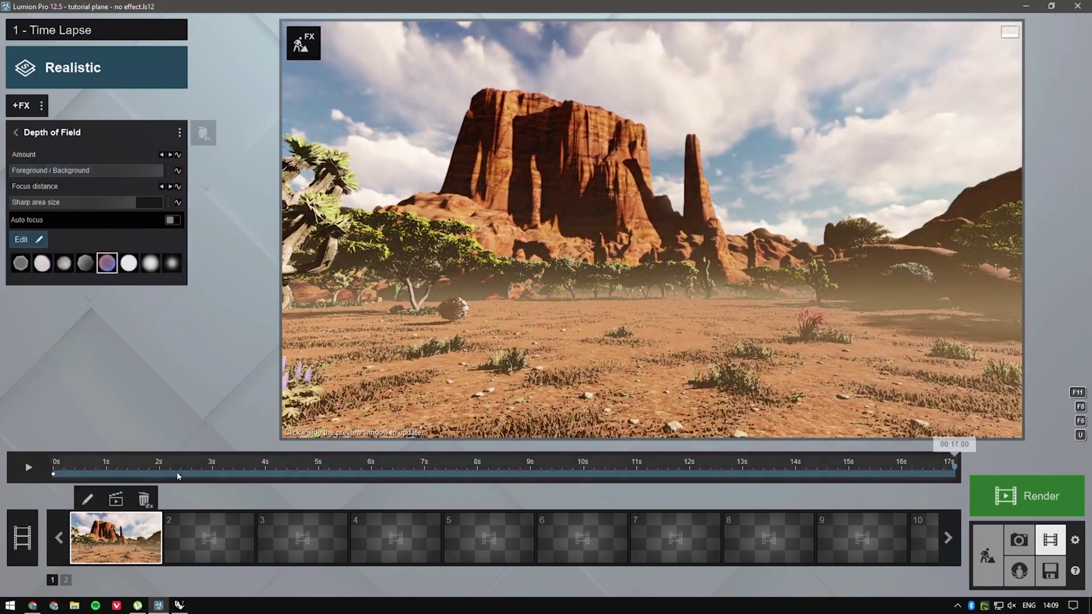
pyautogui.moveTo(161, 469); pyautogui.dragTo(2, 470)
pyautogui.click(752, 146)
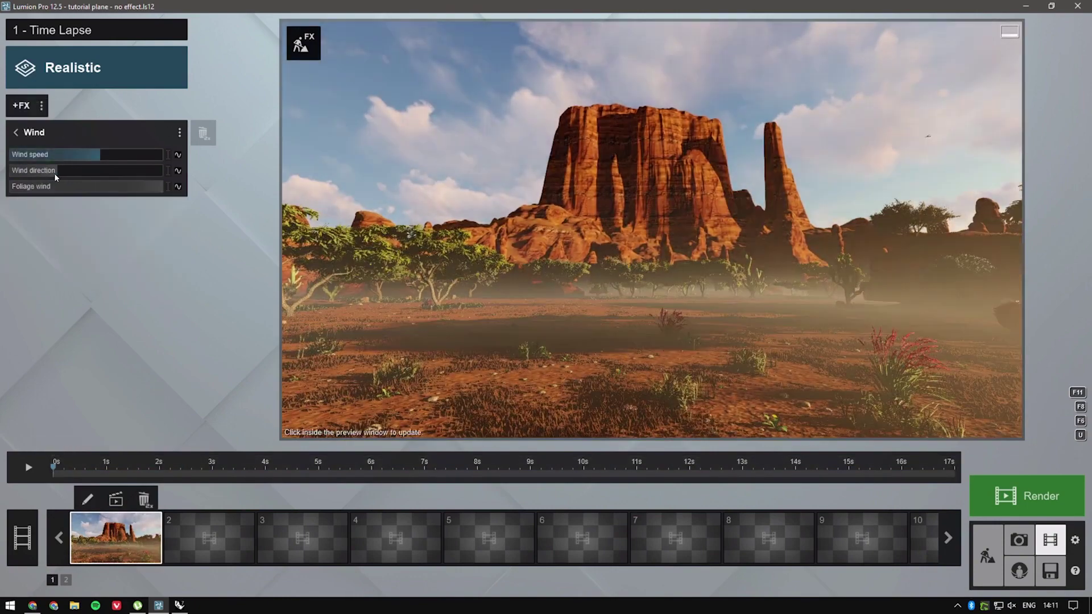
# Step: Increase the Wind effect's wind direction to near its maximum
pyautogui.moveTo(57, 172); pyautogui.dragTo(161, 172)
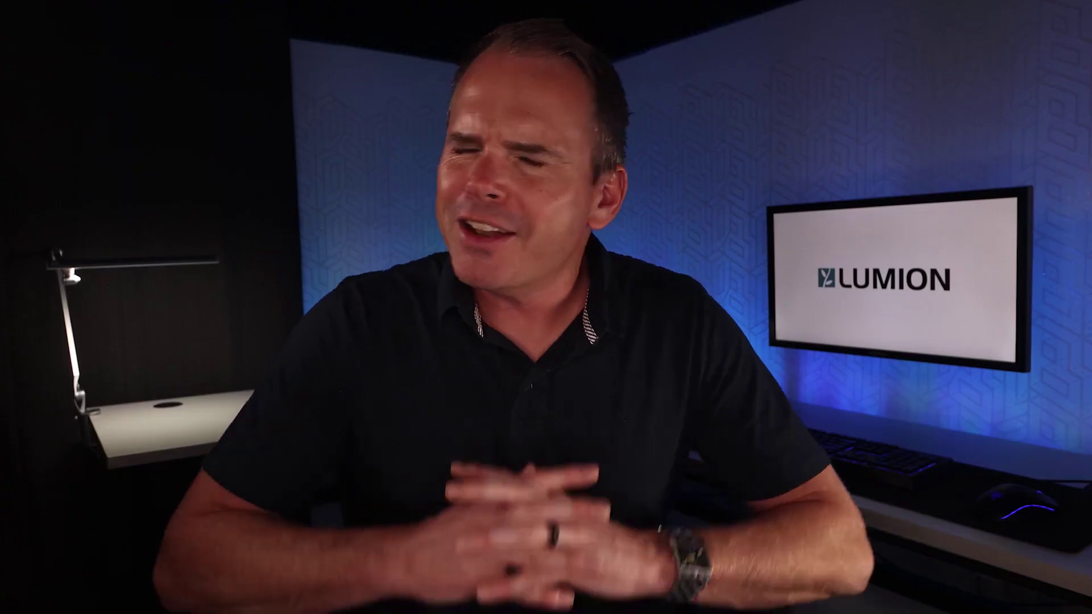